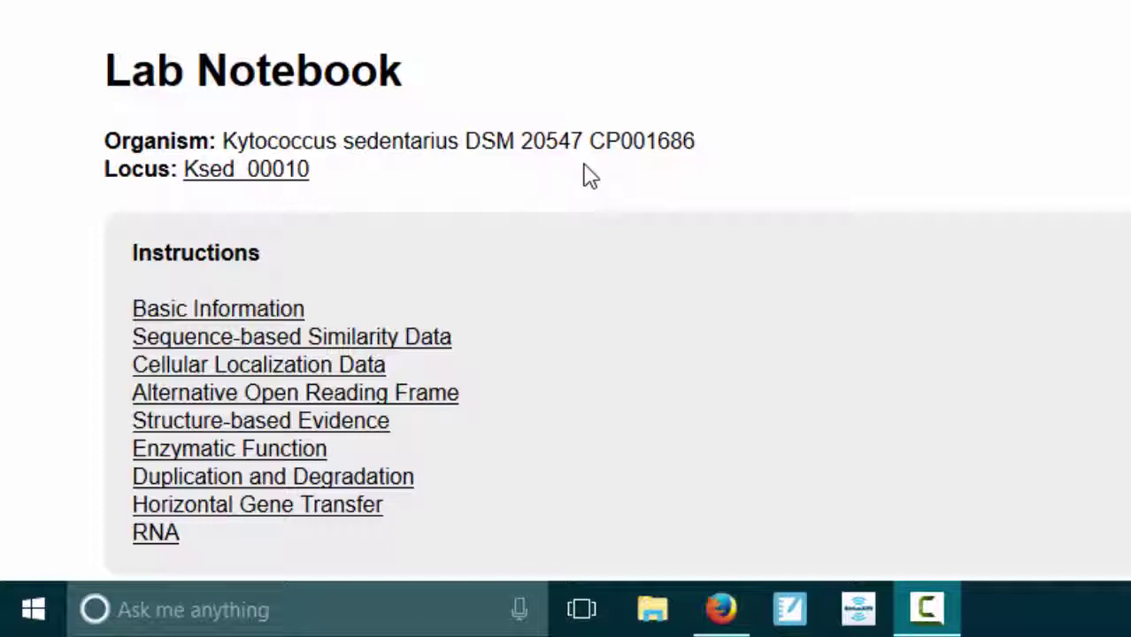
- Review the notebook's BLAST entries: gene product names, organisms, alignment lengths, scores, E-values and alignments for the top and second hits
scroll(575, 191, down, 5)
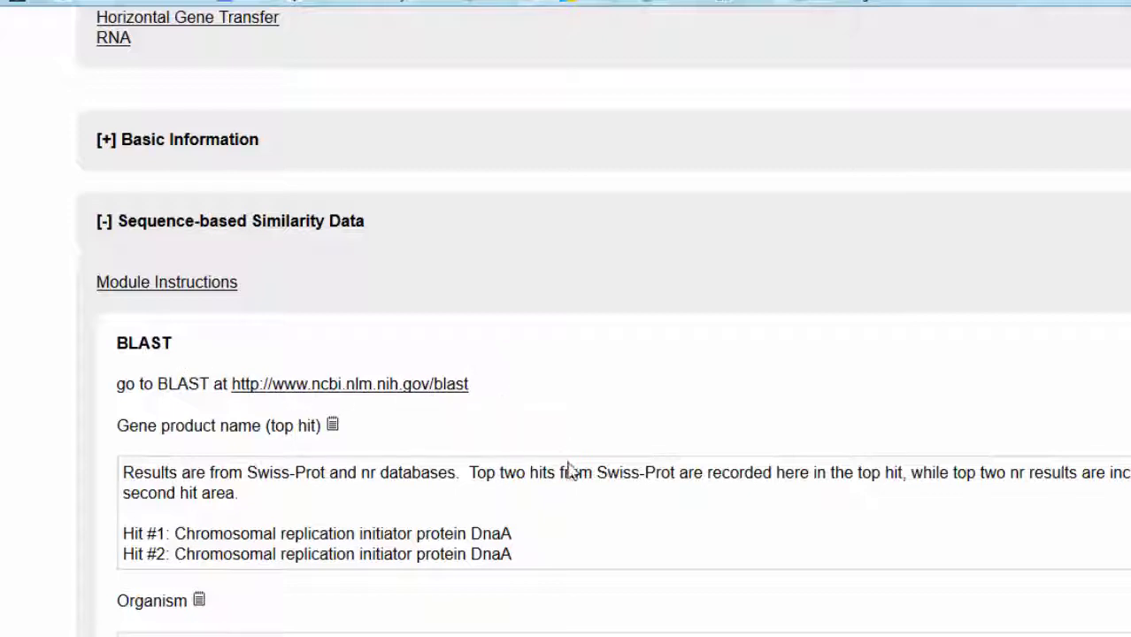
scroll(571, 478, down, 3)
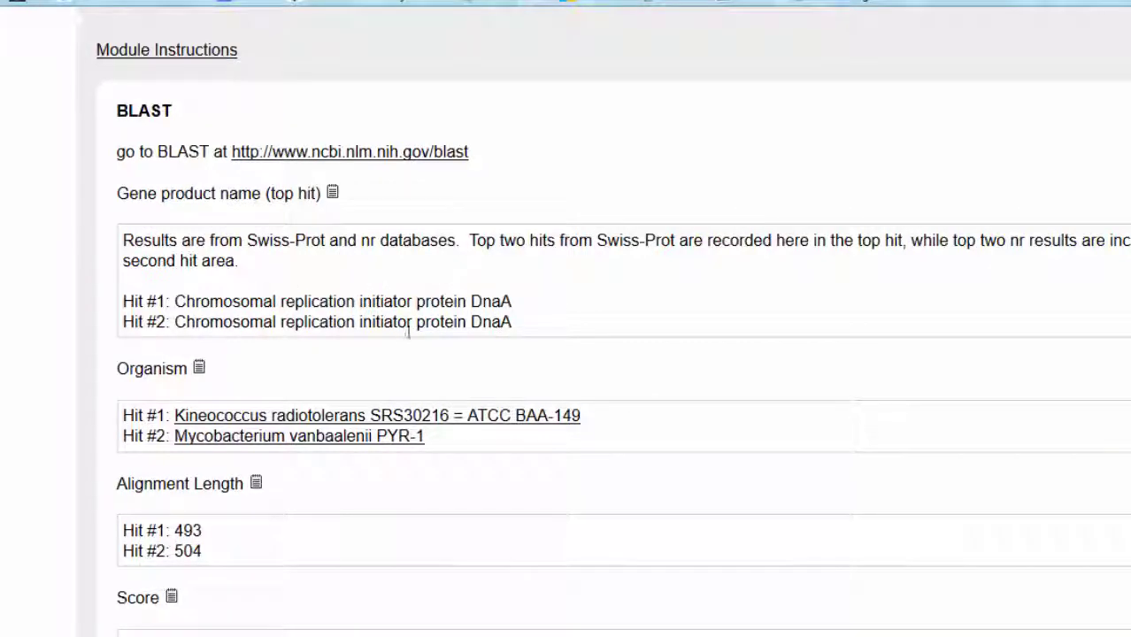
scroll(495, 364, down, 3)
scroll(495, 364, down, 1)
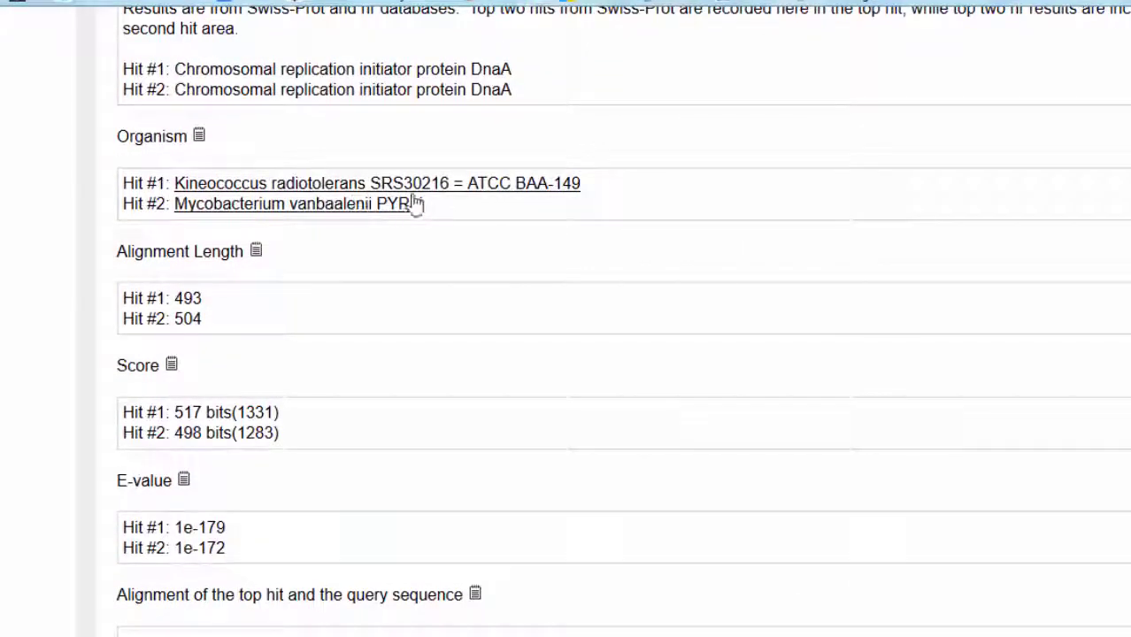
scroll(245, 324, down, 4)
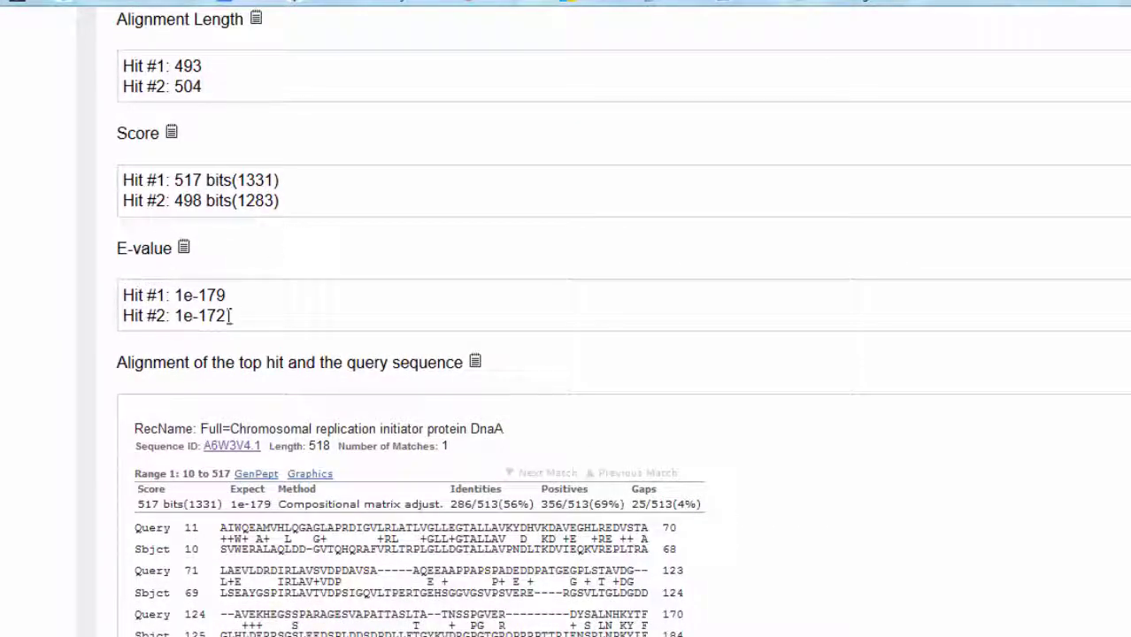
scroll(520, 407, down, 3)
scroll(519, 407, down, 1)
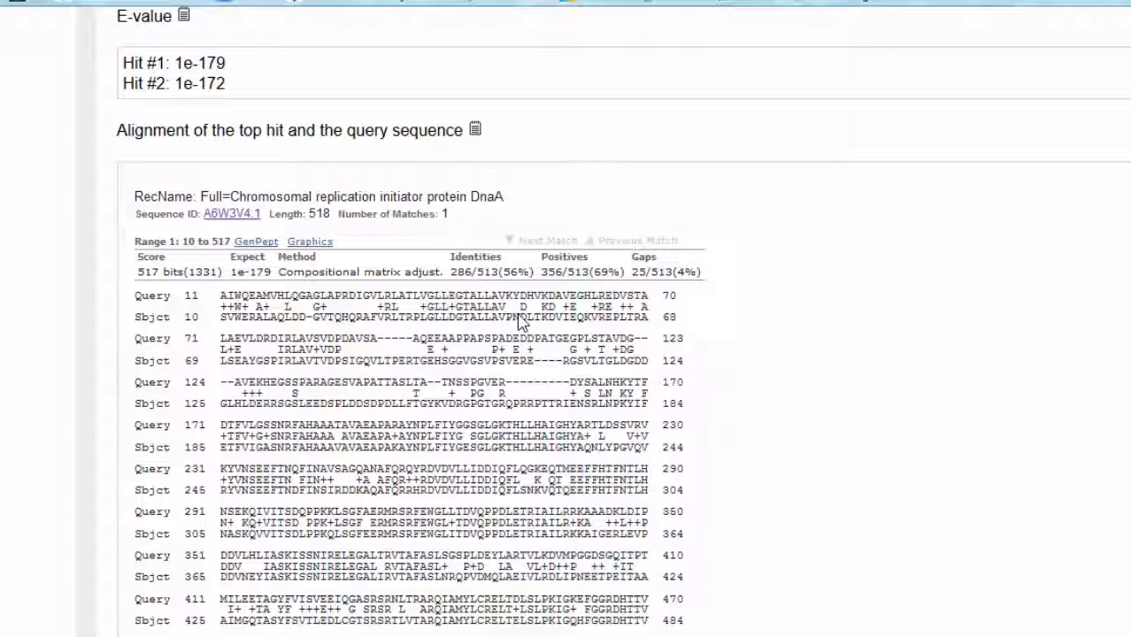
scroll(521, 329, down, 15)
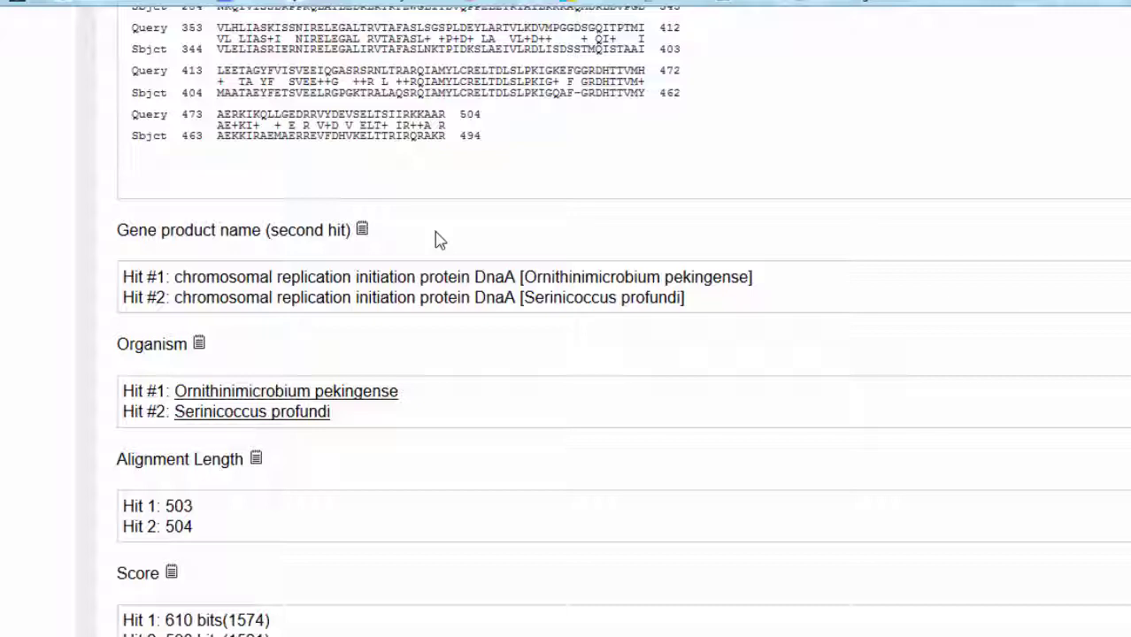
scroll(440, 240, down, 3)
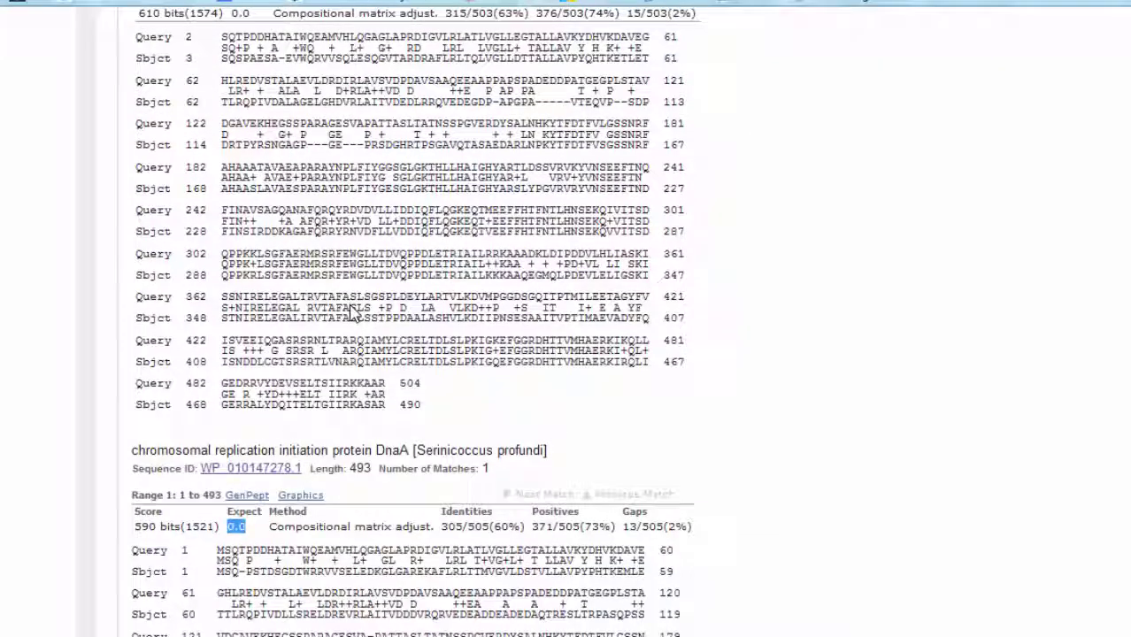
scroll(354, 312, down, 3)
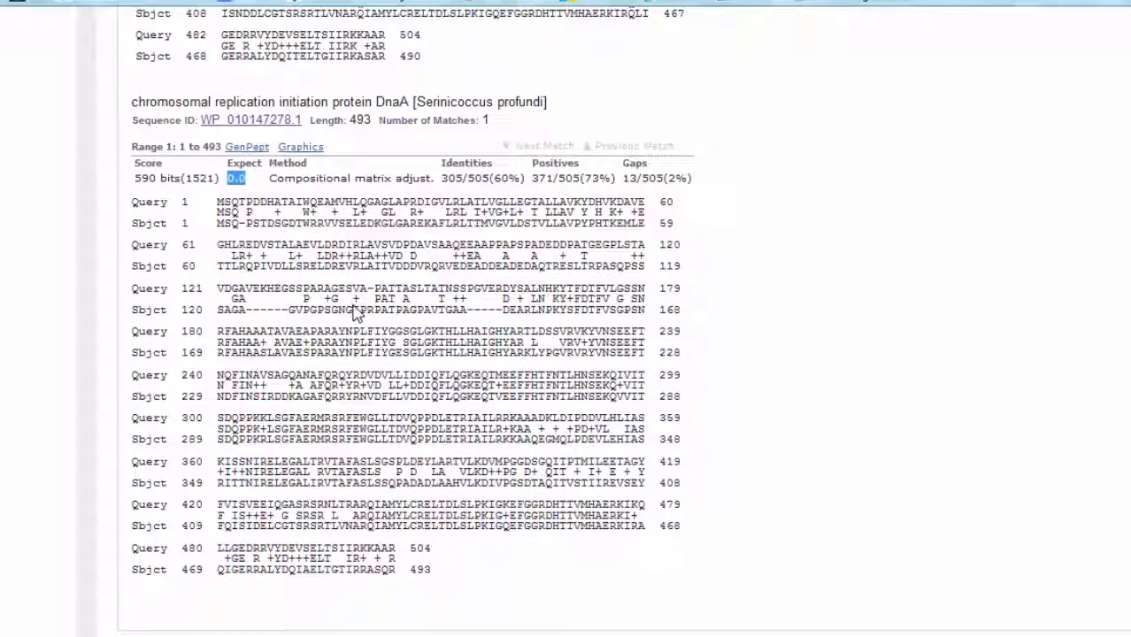
scroll(354, 312, down, 5)
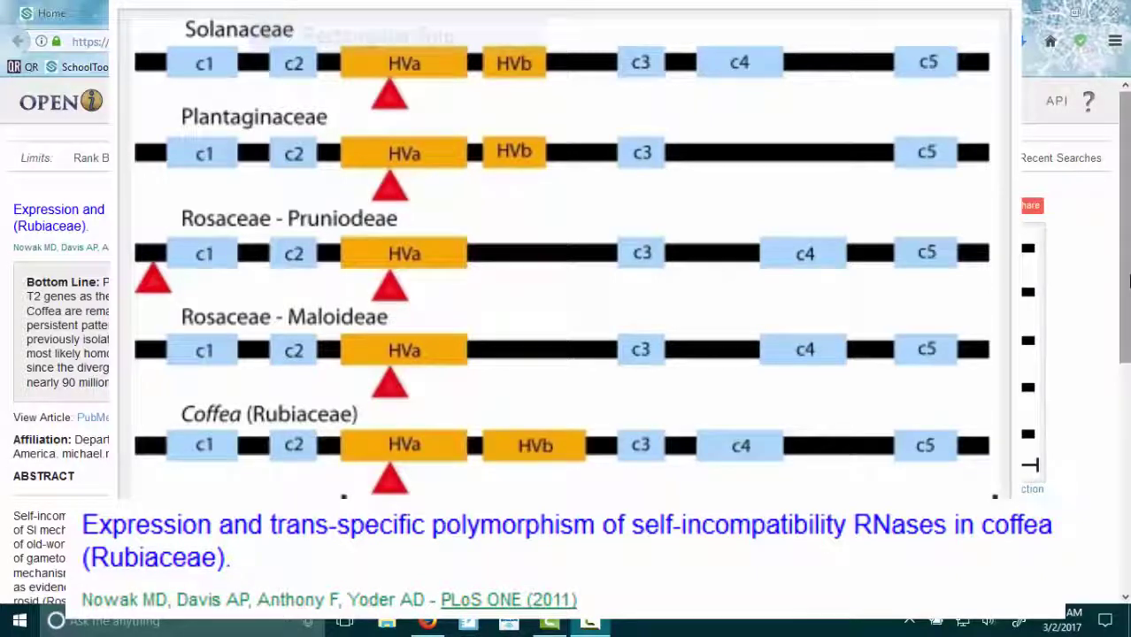
drag(1126, 282, 1126, 305)
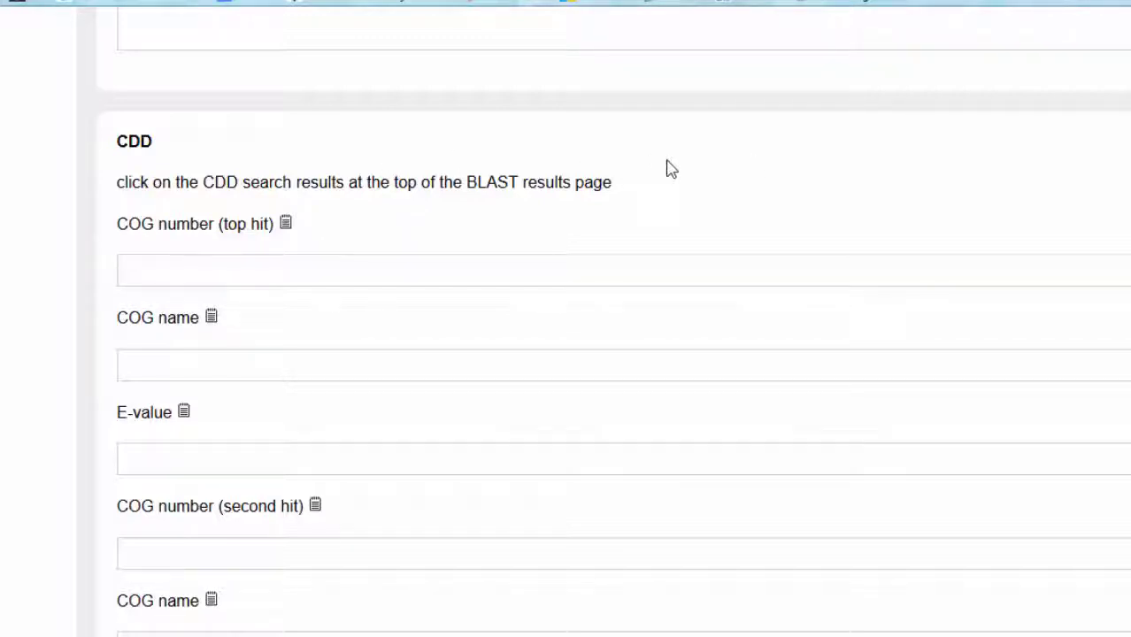
- Return to the notebook's BLAST section, open the linked NCBI BLAST site and choose Protein BLAST
scroll(670, 168, up, 15)
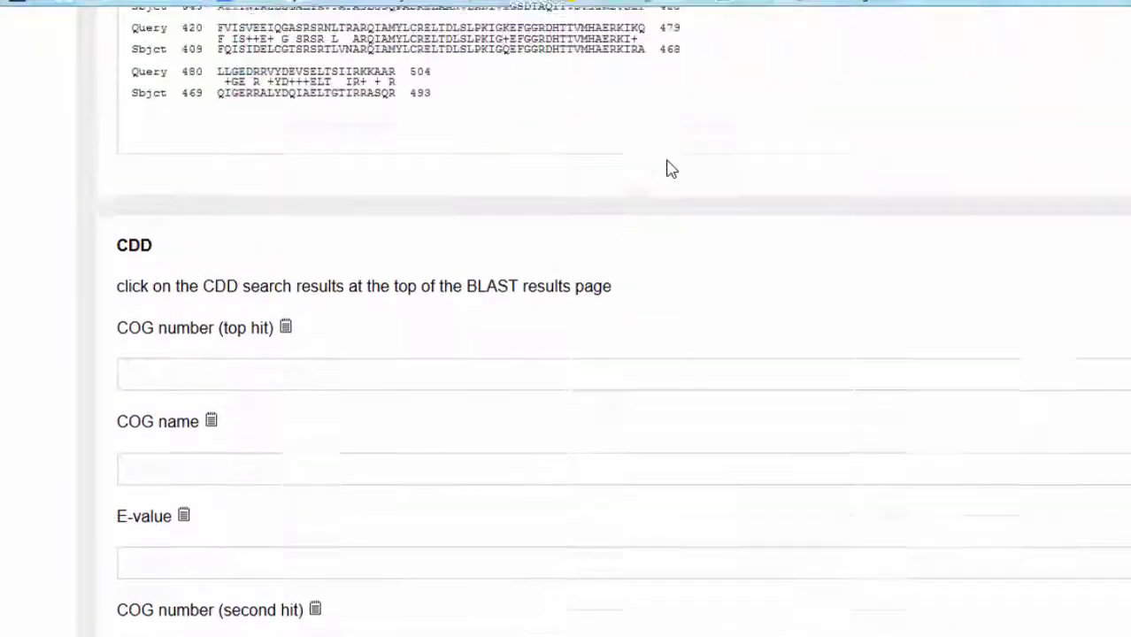
scroll(681, 186, up, 9)
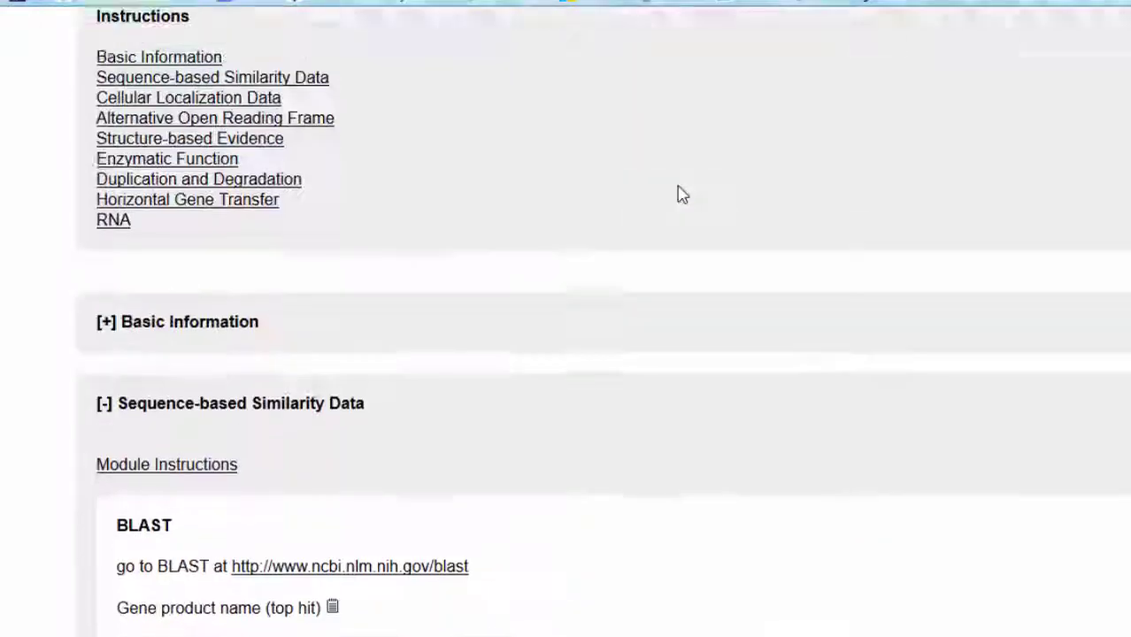
scroll(504, 326, down, 3)
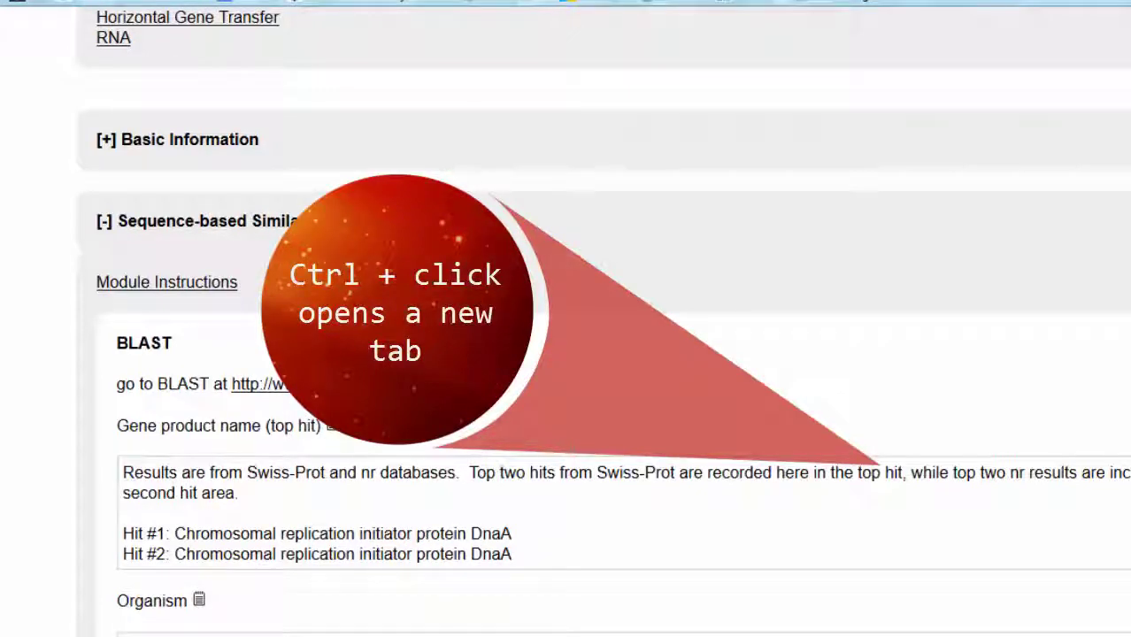
click(699, 2)
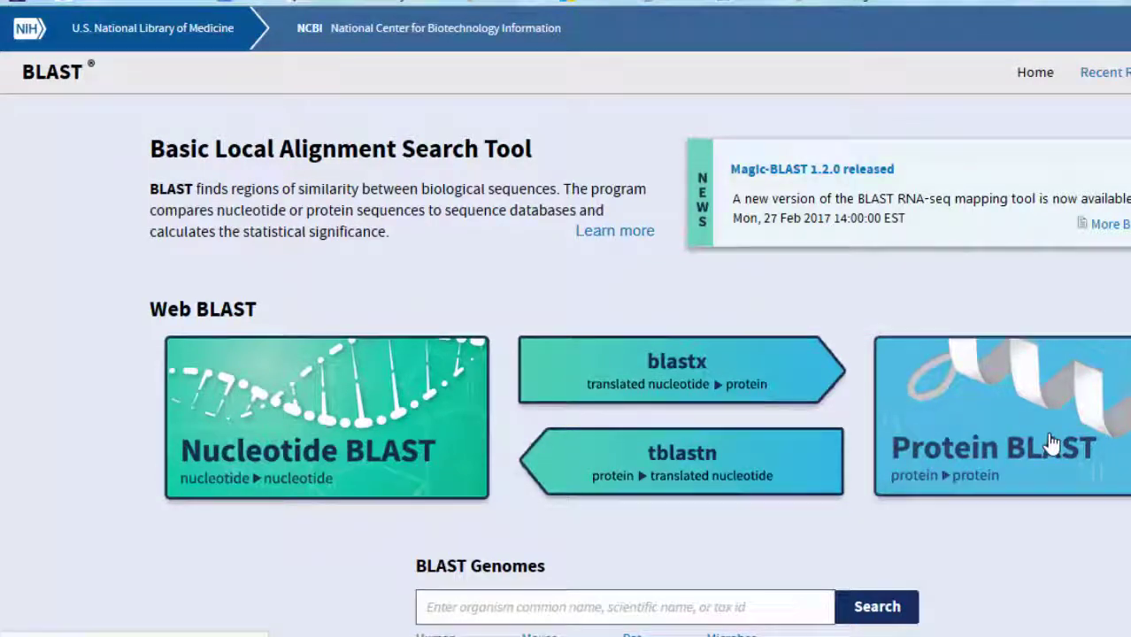
click(964, 415)
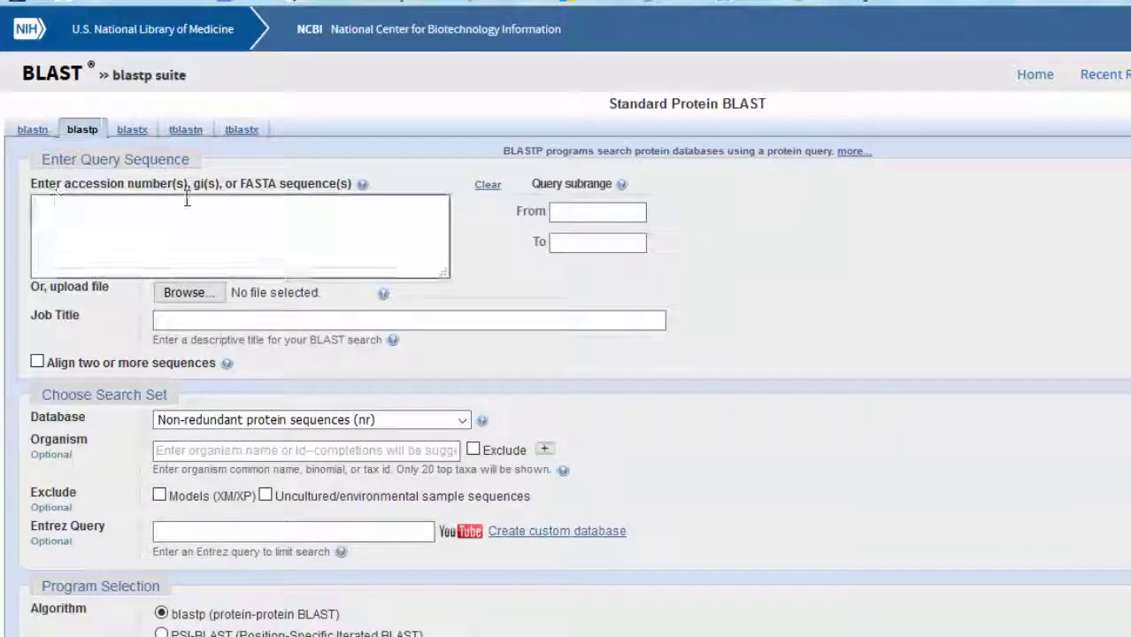
- Expand Basic Information in the lab notebook and copy the full Ksed_00010 amino acid sequence, including its FASTA header line
click(265, 0)
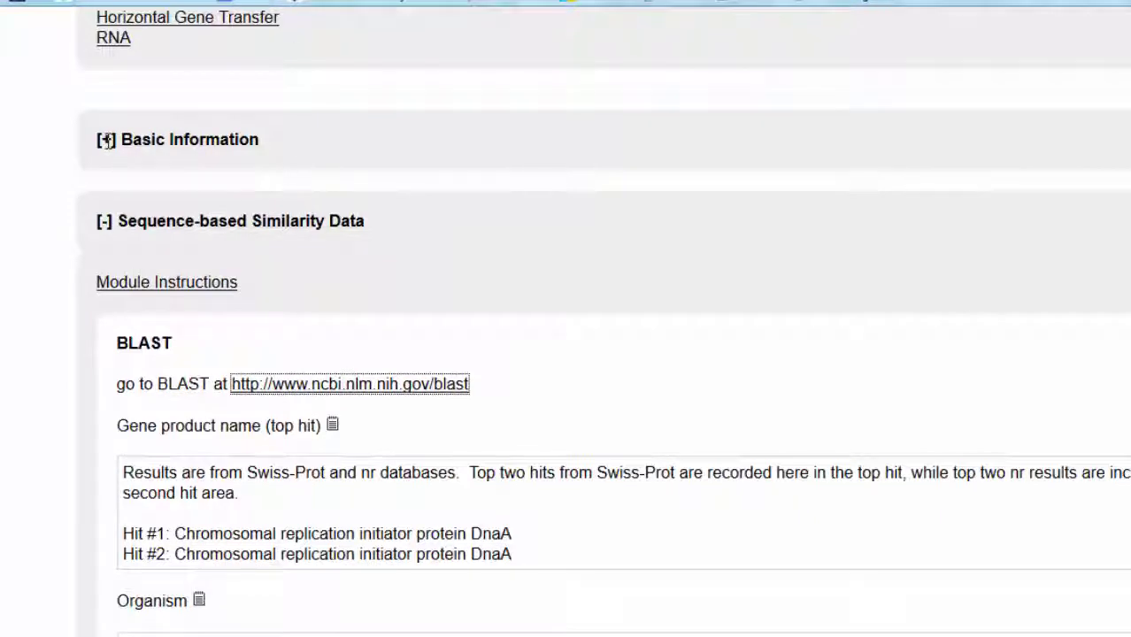
click(105, 141)
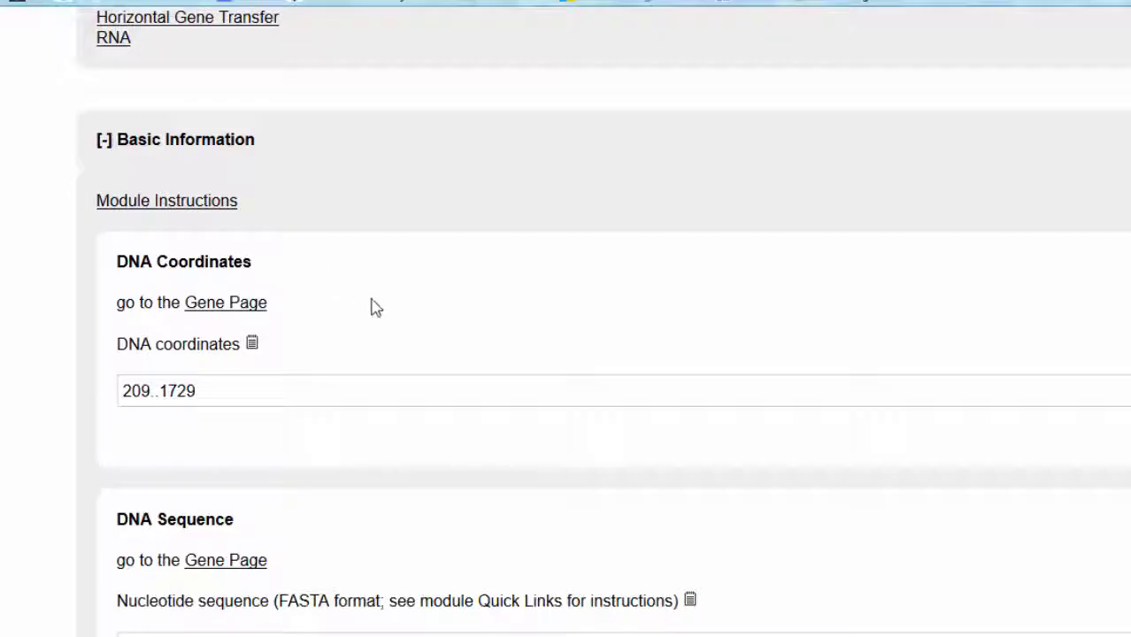
scroll(372, 310, down, 5)
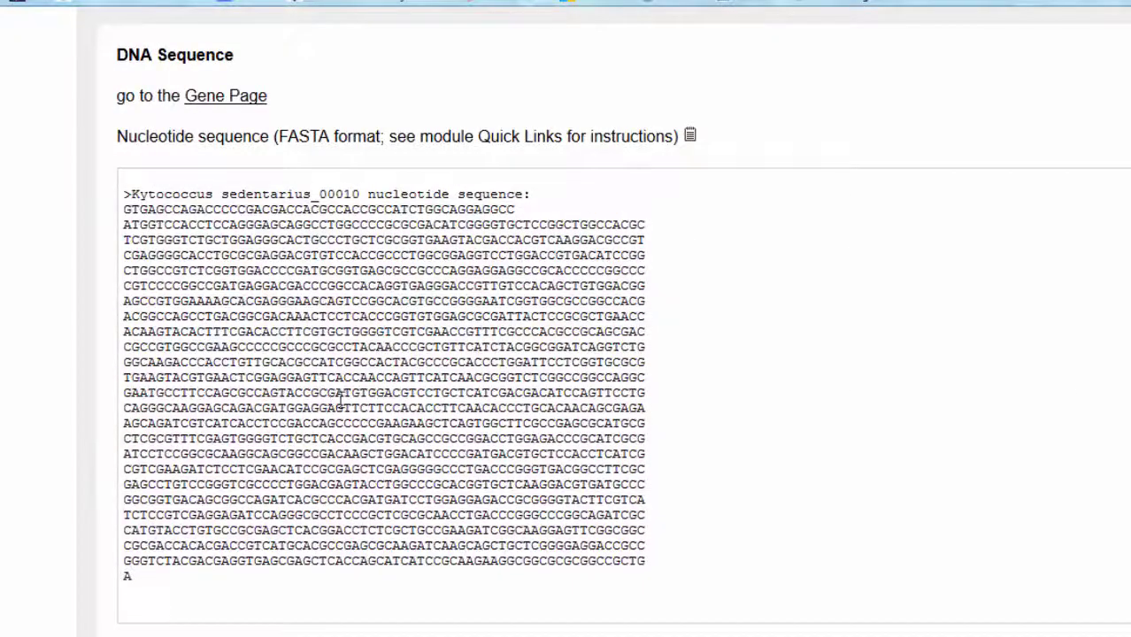
scroll(328, 425, down, 8)
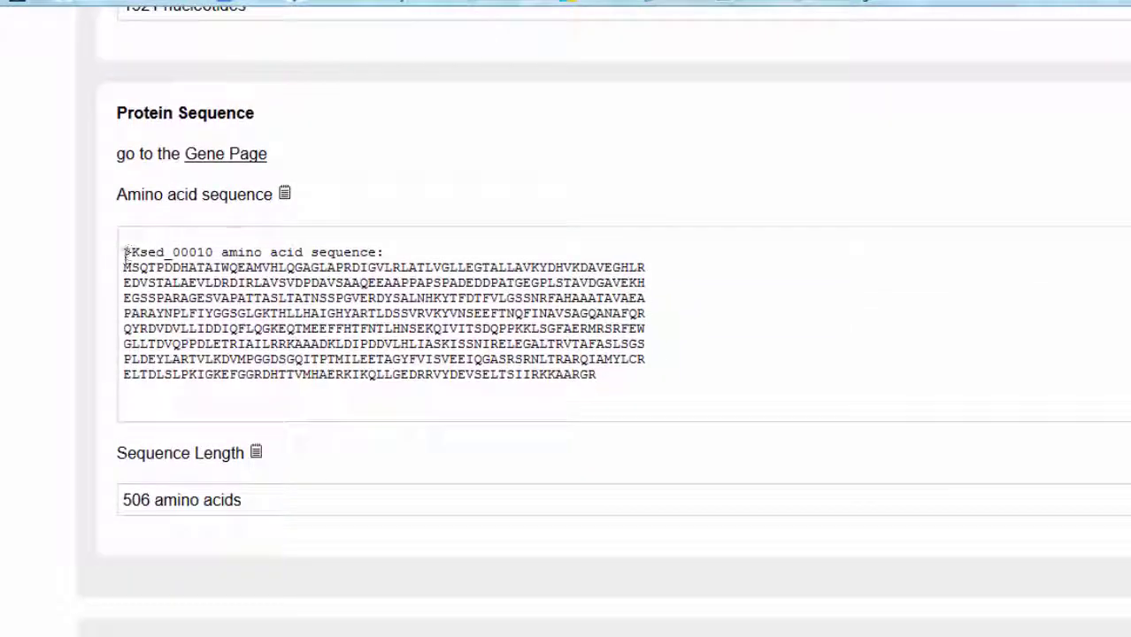
drag(124, 252, 618, 386)
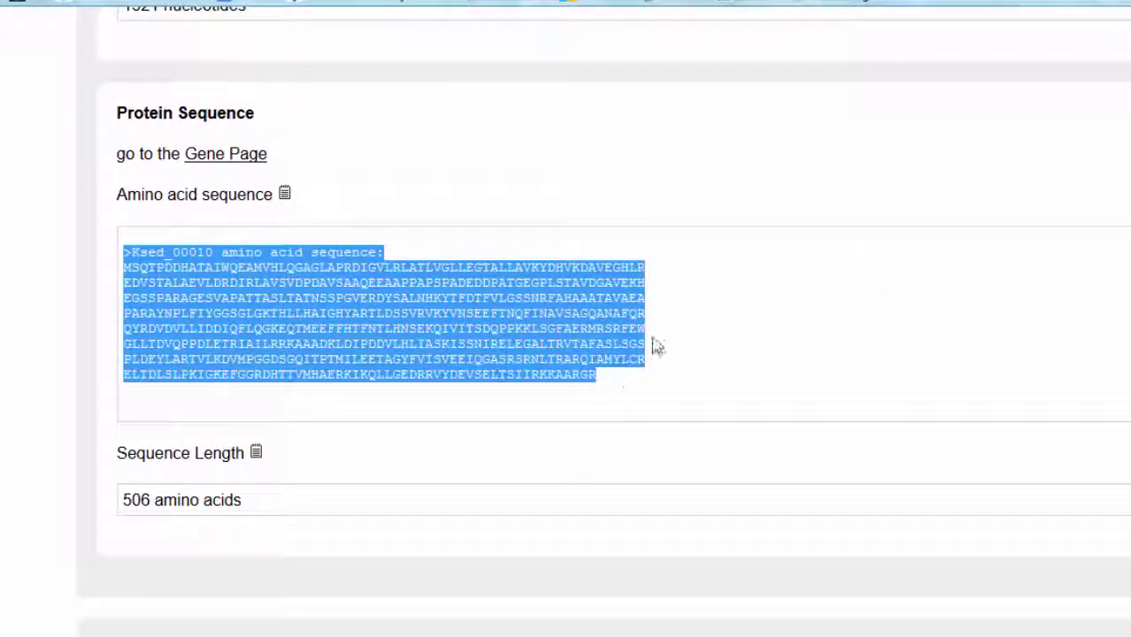
scroll(651, 350, up, 8)
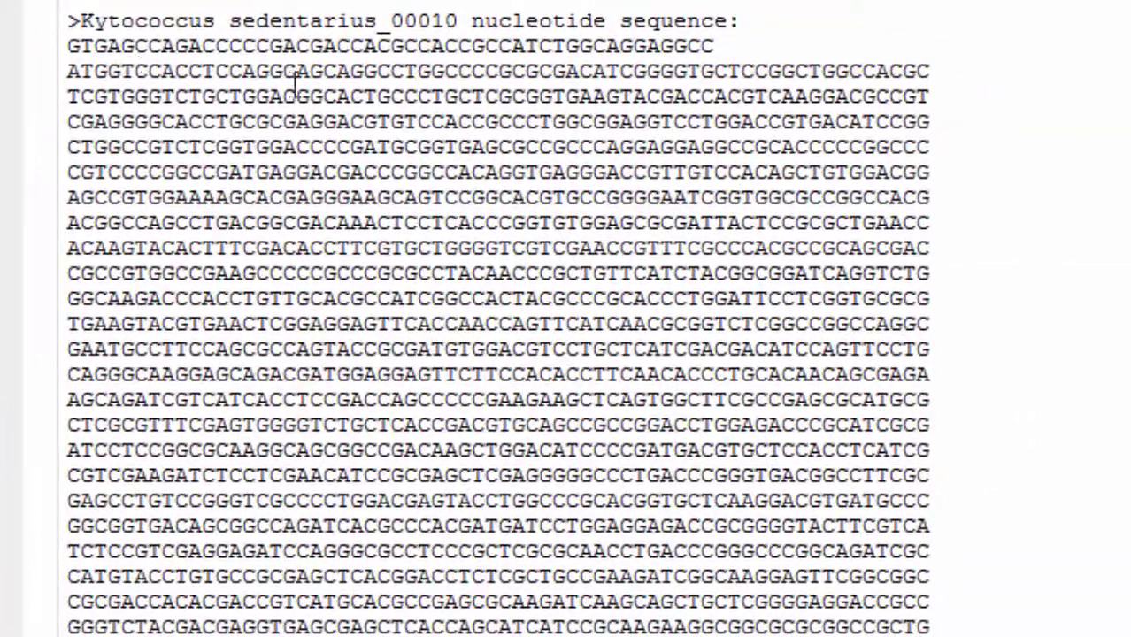
scroll(518, 522, down, 10)
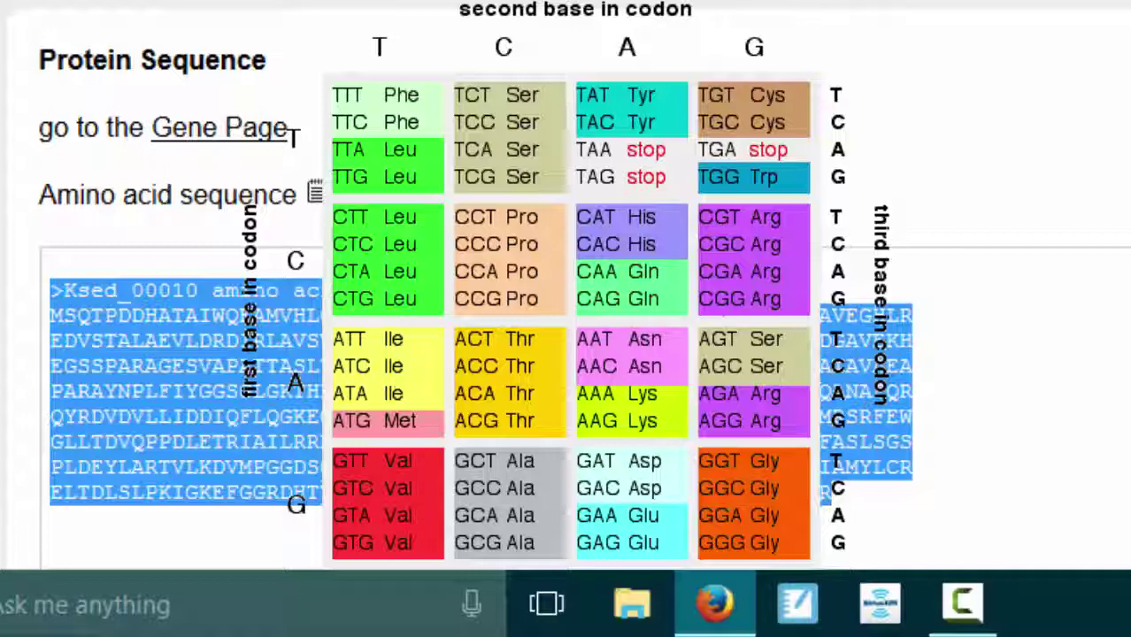
click(886, 316)
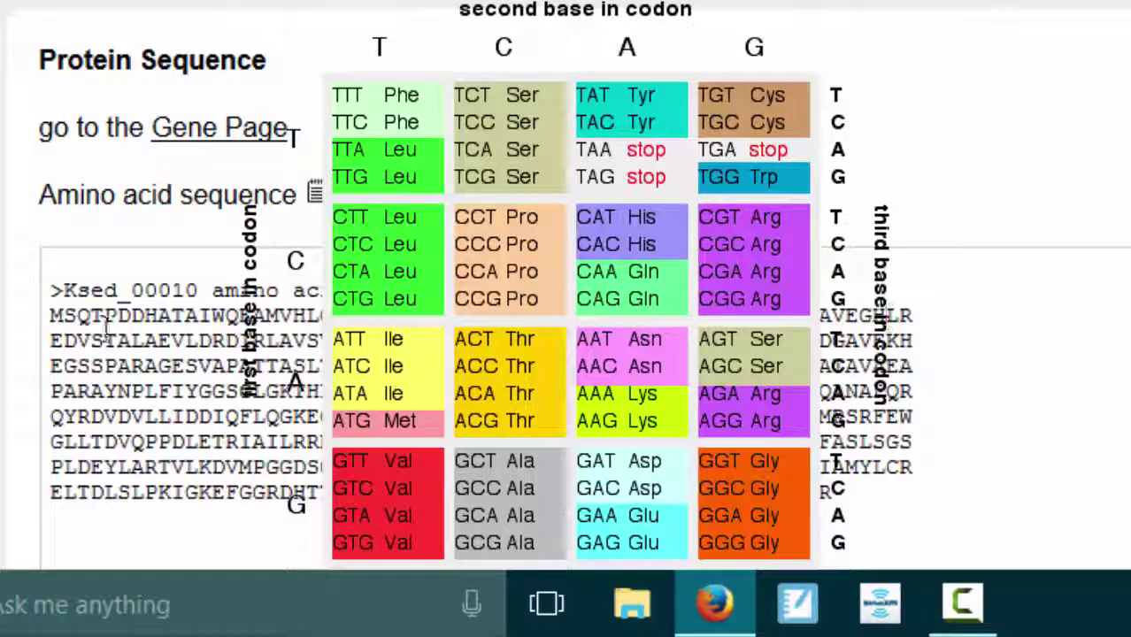
drag(55, 288, 854, 500)
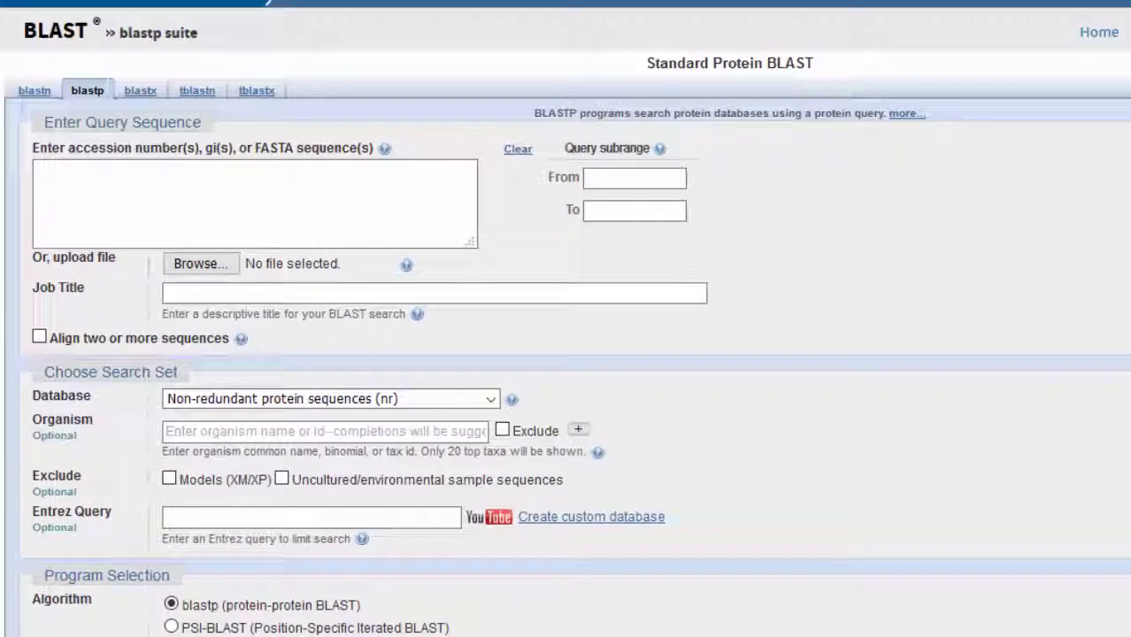
- Paste the copied Ksed_00010 amino acid sequence as the protein BLAST query and check that its FASTA header is included
click(73, 177)
key(ctrl+v)
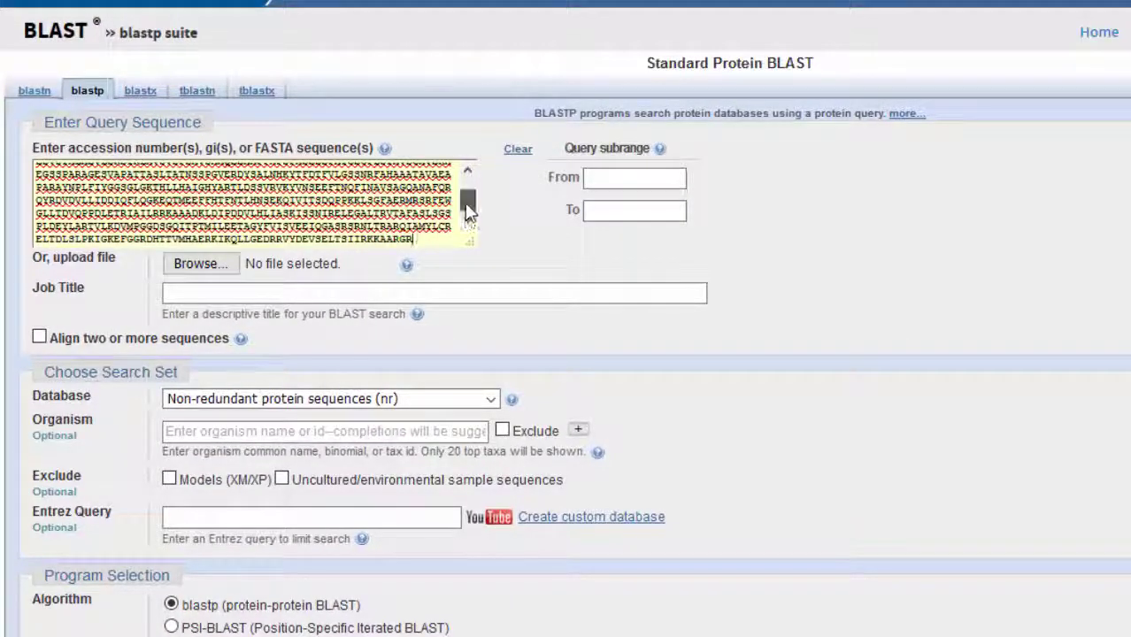
drag(467, 202, 467, 182)
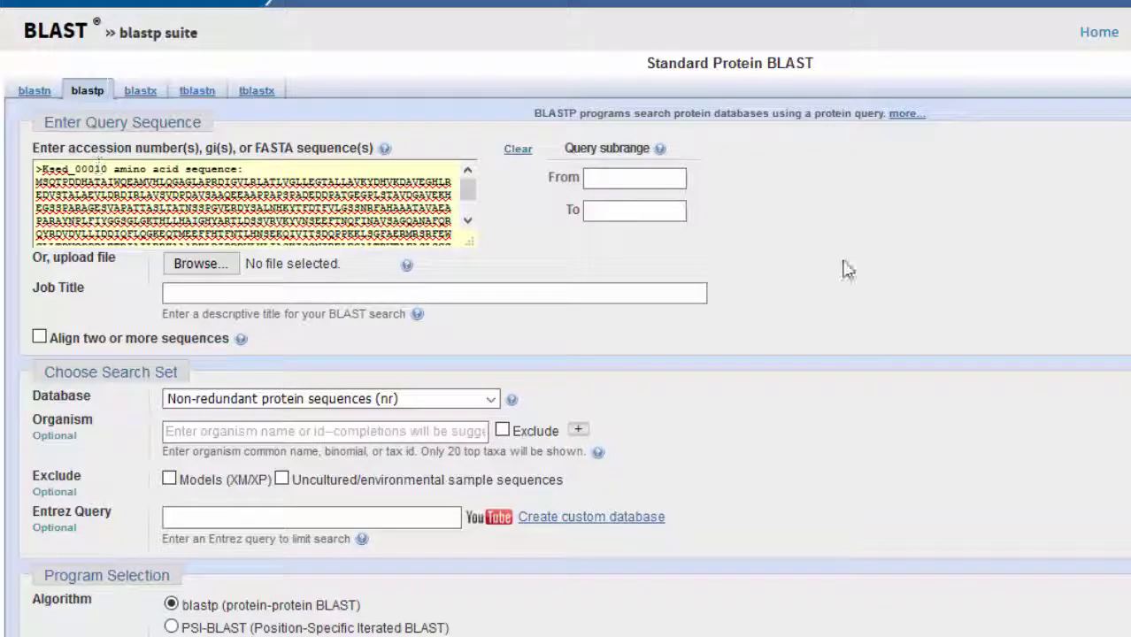
- Set the search database to UniProtKB/Swiss-Prot(swissprot)
scroll(837, 296, down, 3)
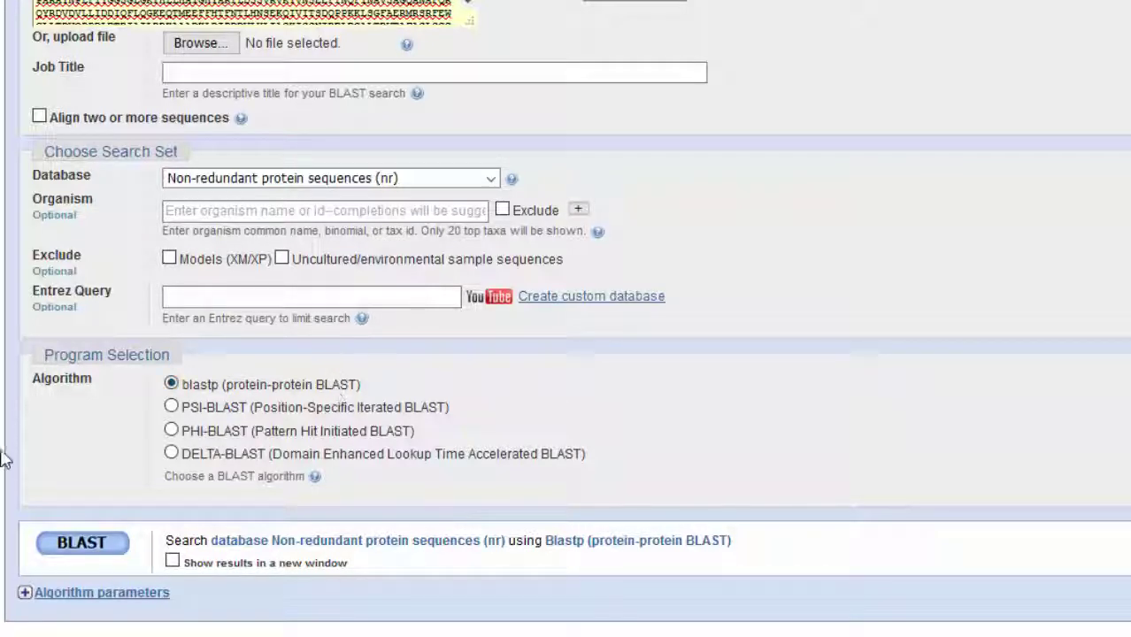
click(72, 542)
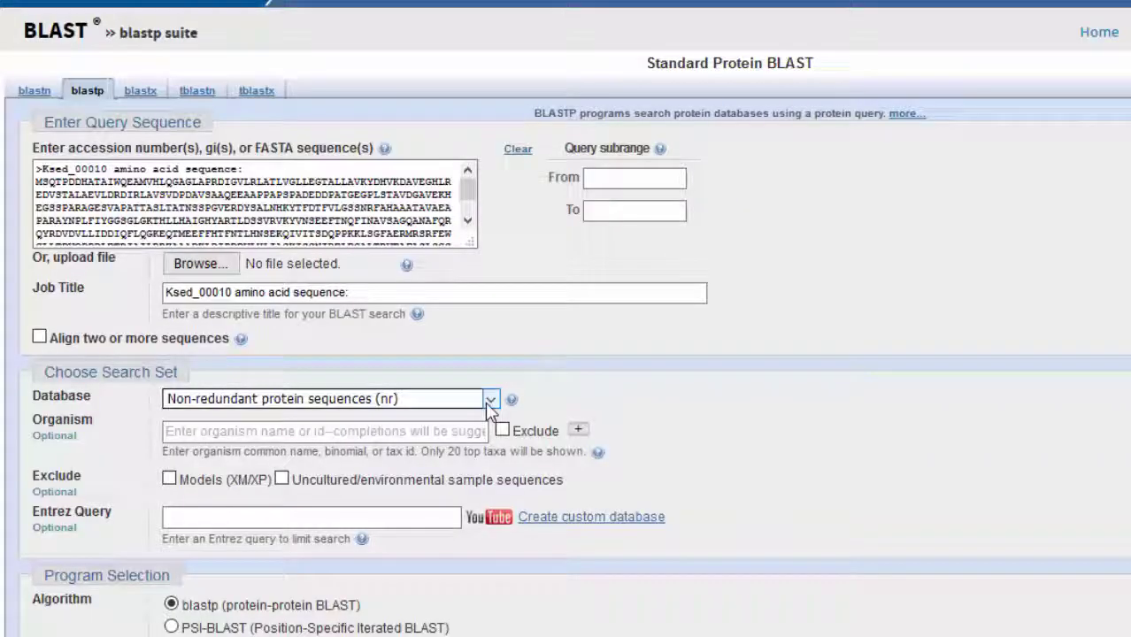
click(489, 400)
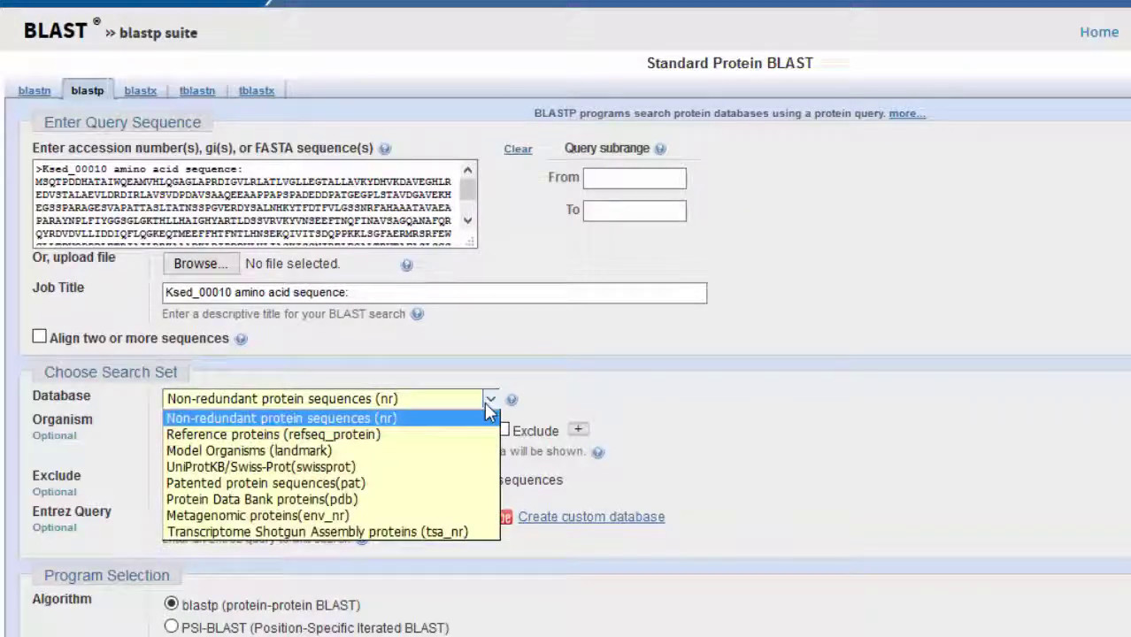
click(334, 467)
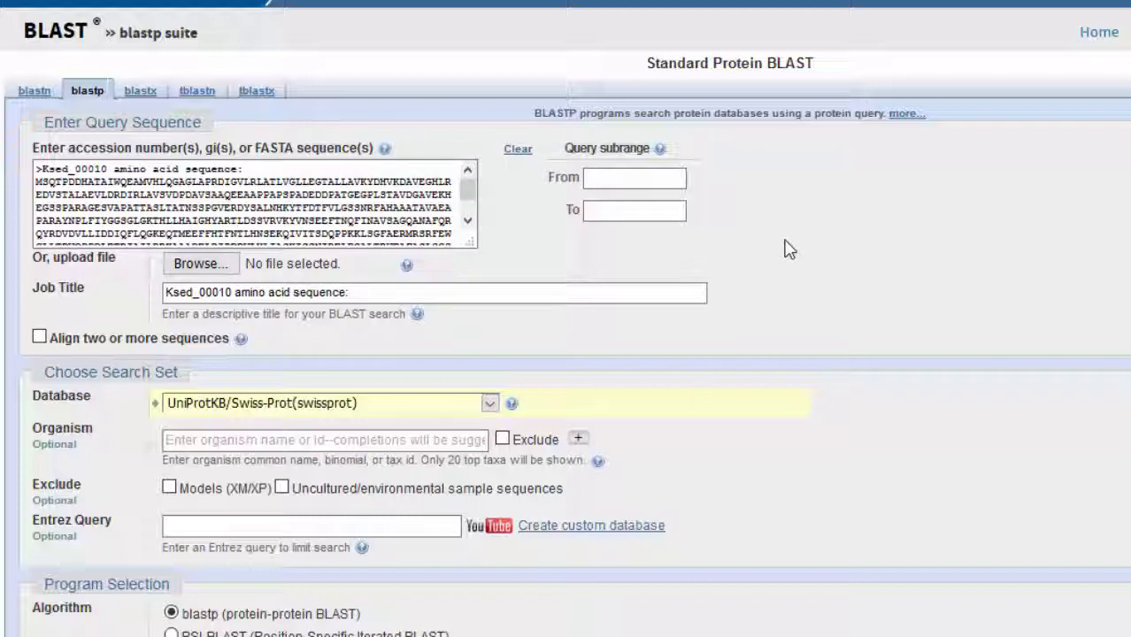
- Run the blastp search against Swiss-Prot and view the graphic summary of the hits' alignment scores
scroll(790, 256, down, 5)
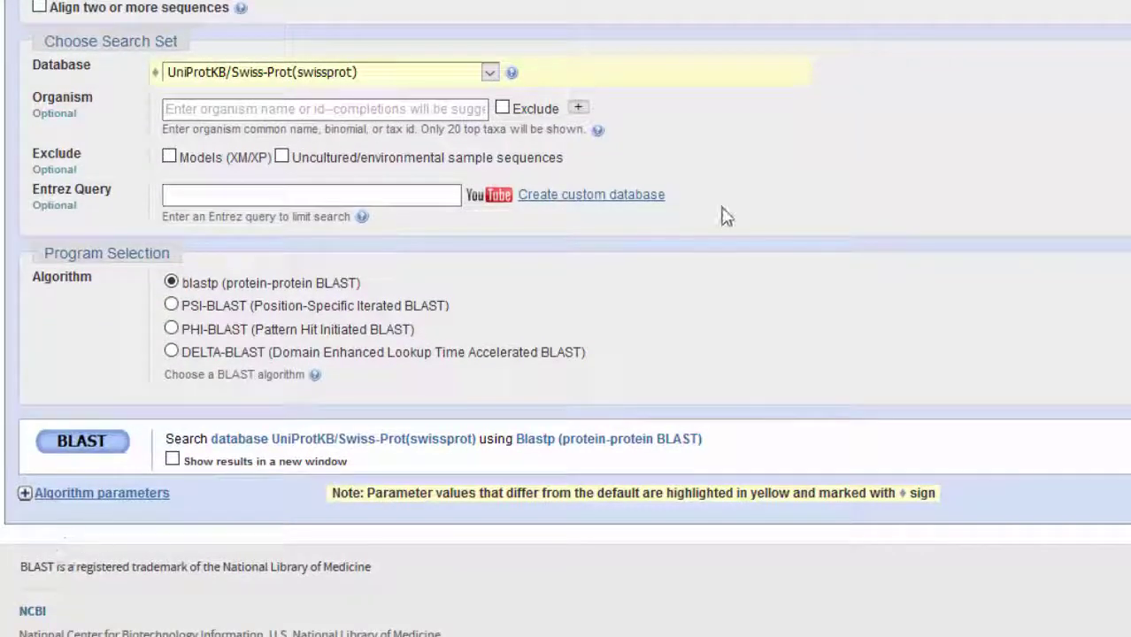
scroll(727, 216, up, 5)
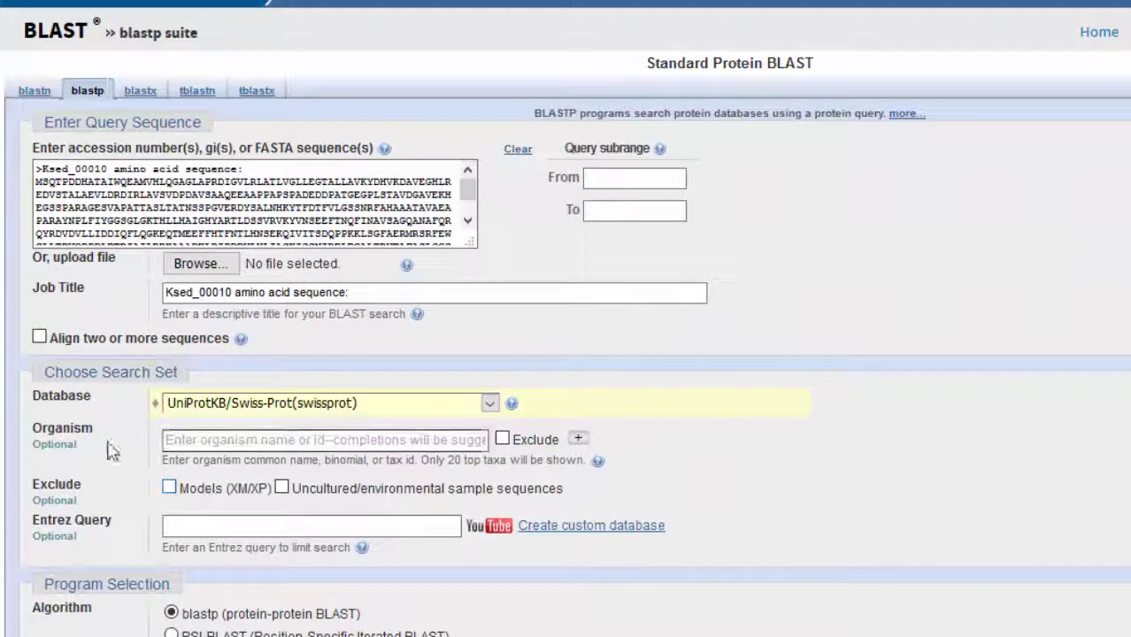
scroll(385, 411, down, 3)
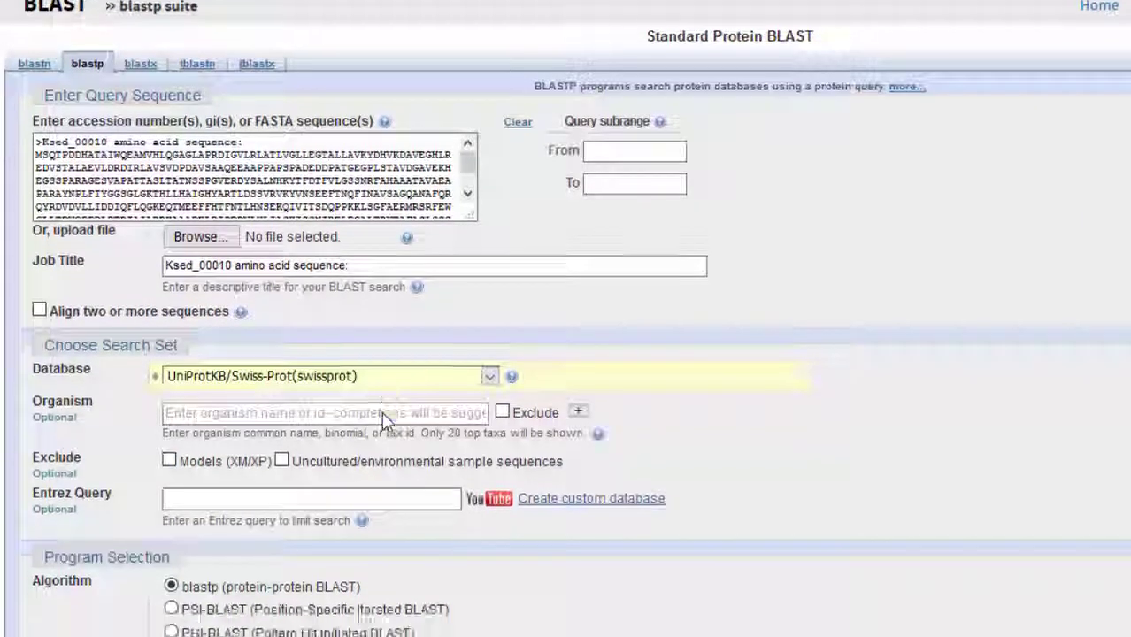
click(82, 447)
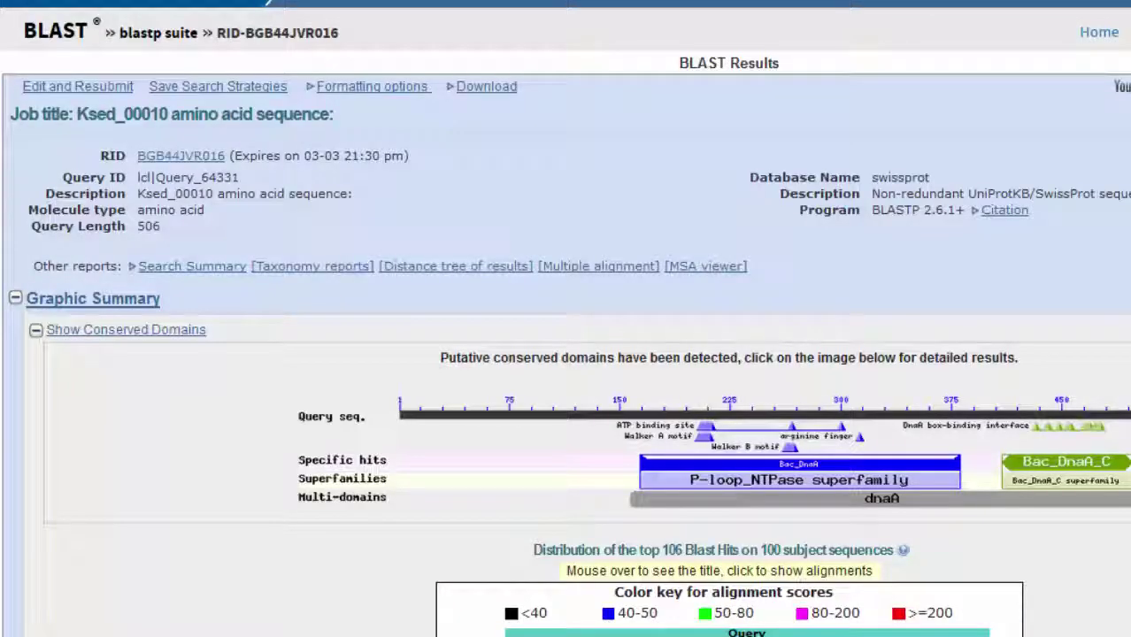
scroll(746, 260, down, 4)
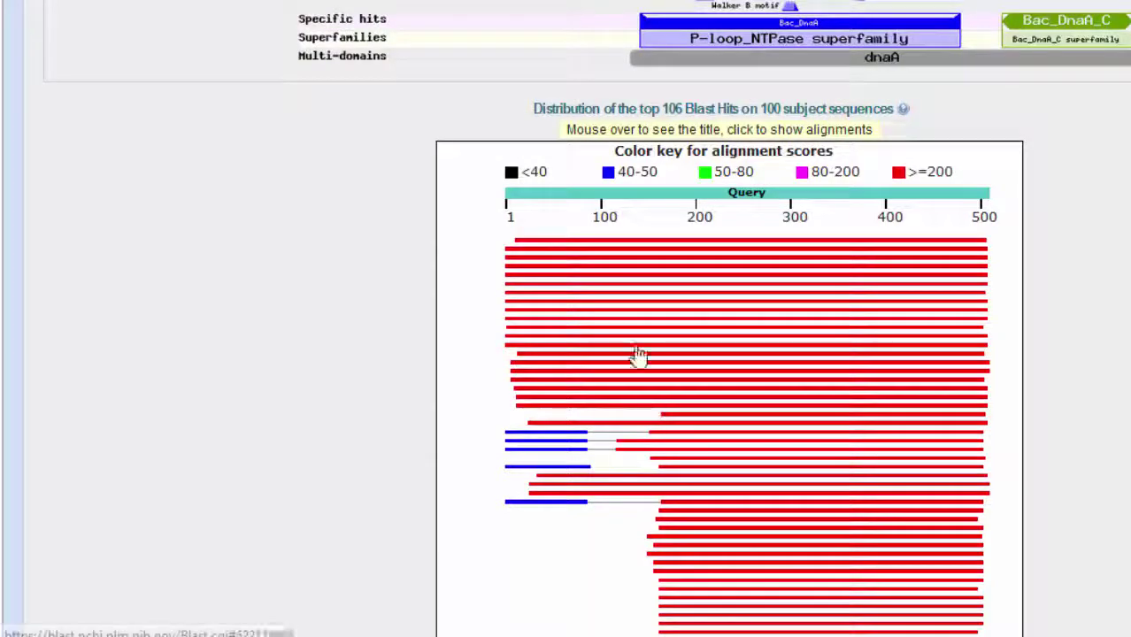
- Open the detailed conserved domain results from the BLAST results page and review the graphical summary and list of domain hits
scroll(1037, 384, down, 1)
scroll(1037, 384, down, 3)
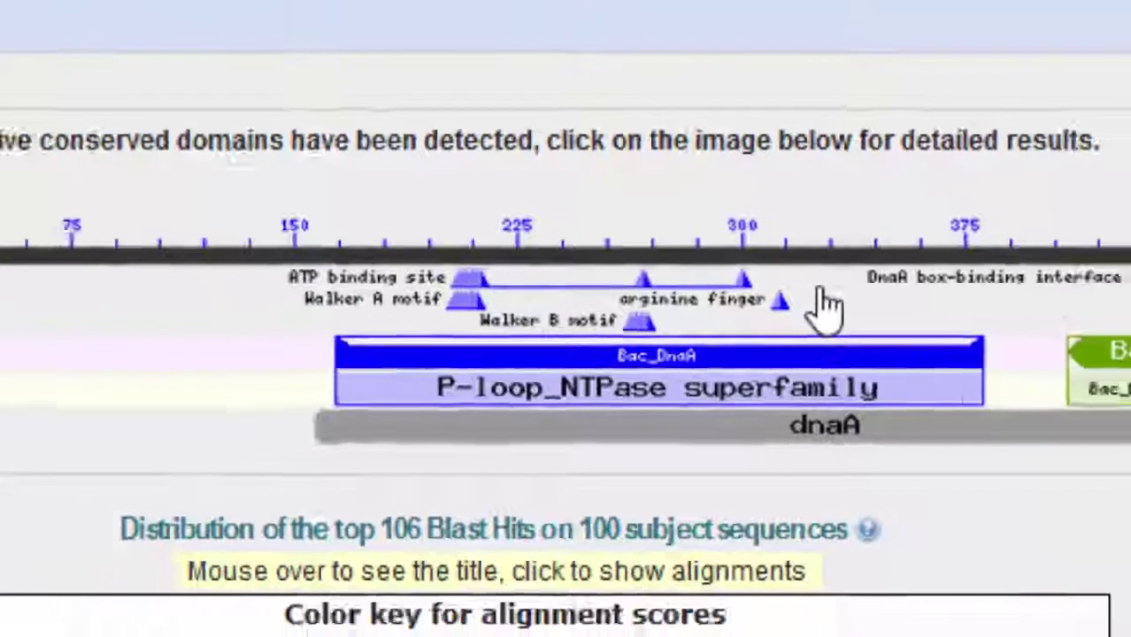
click(823, 308)
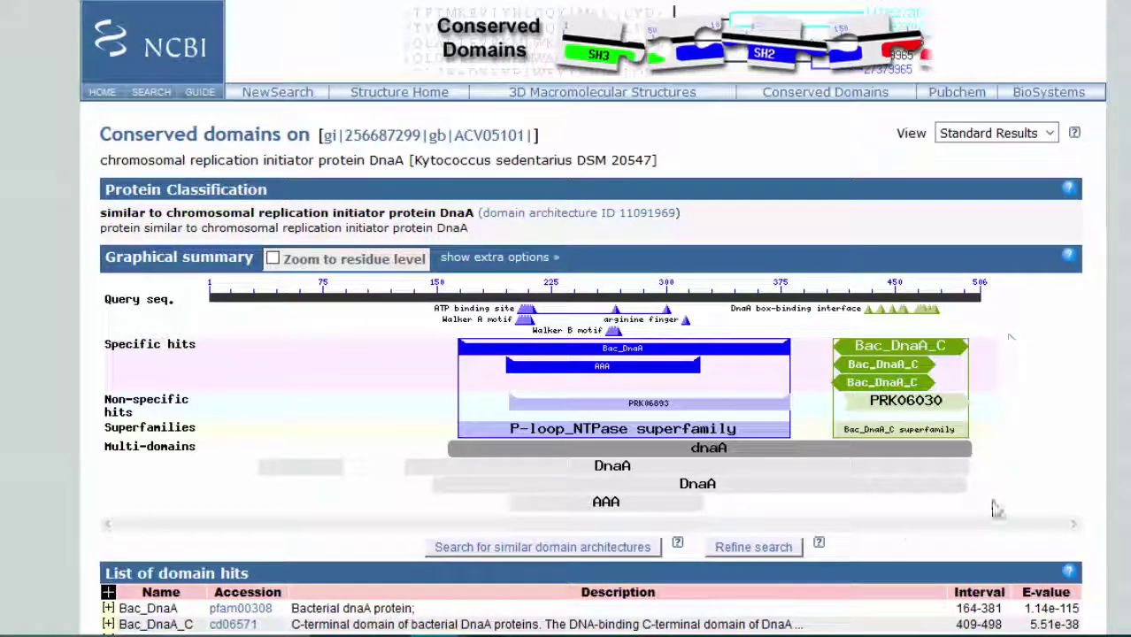
scroll(1070, 399, down, 1)
scroll(1062, 401, down, 1)
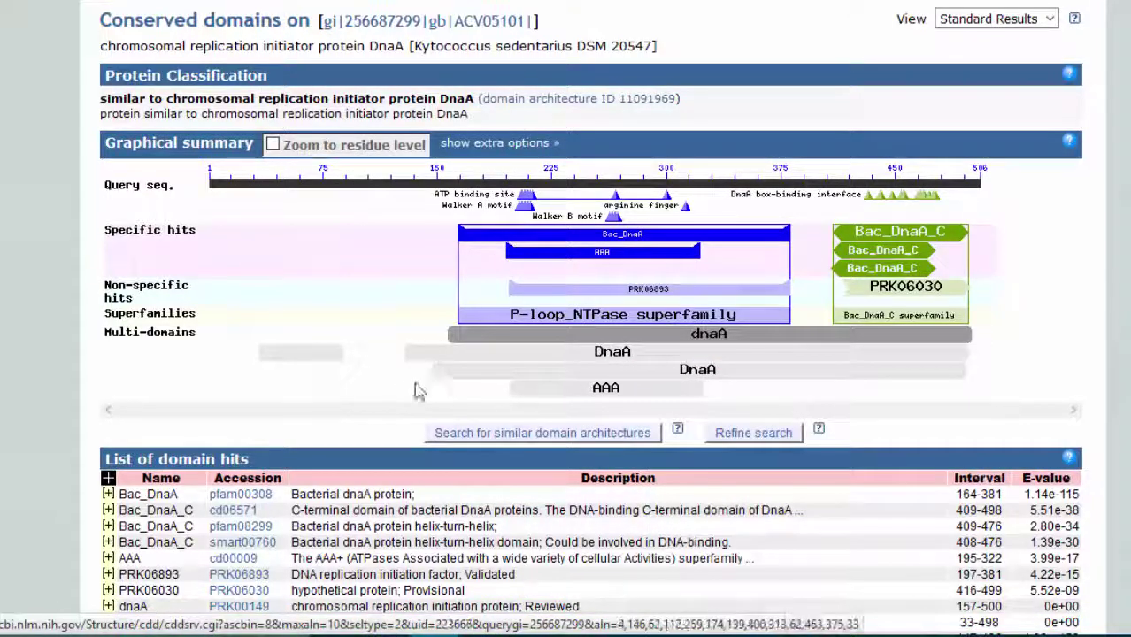
mouse_move(748, 371)
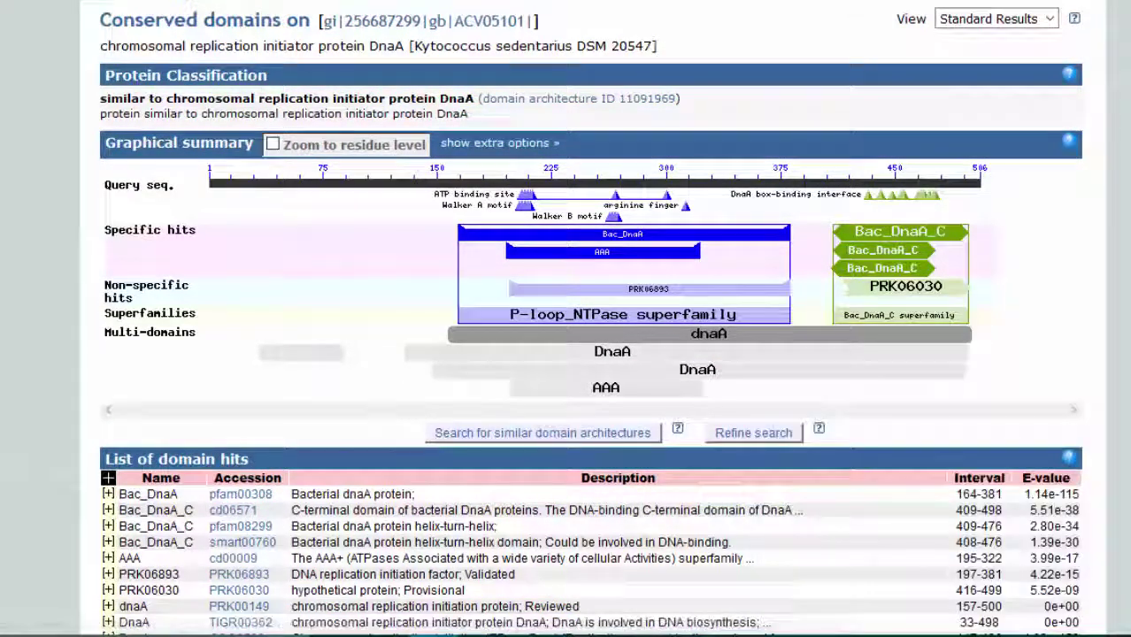
scroll(1084, 366, down, 2)
scroll(1085, 232, down, 2)
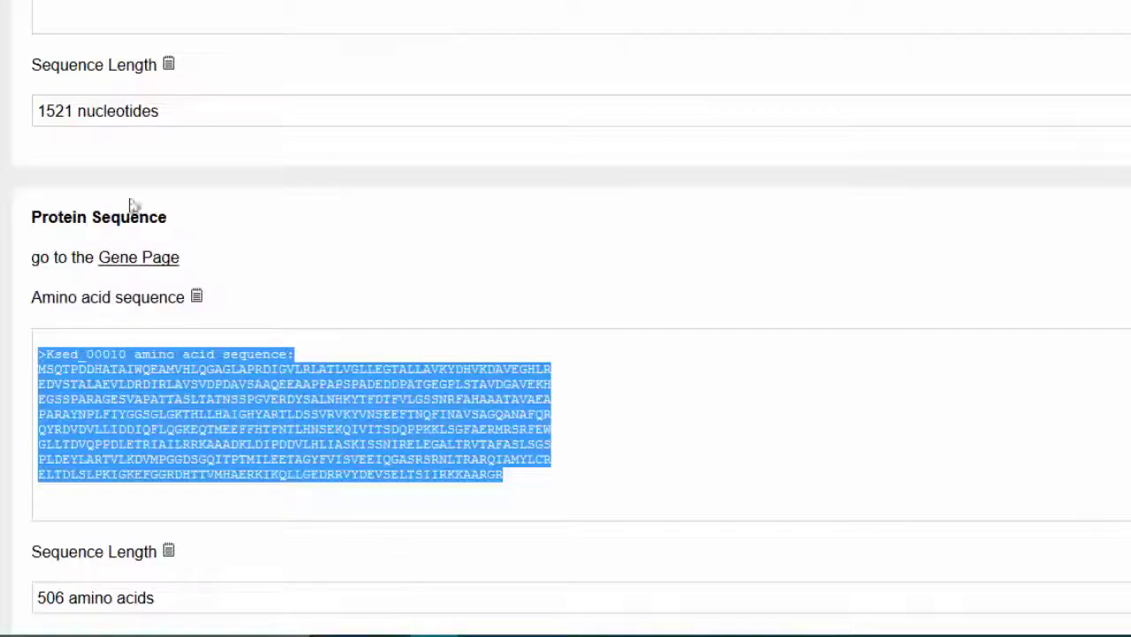
- Locate the CDD section in the lab notebook and open the COG0593 DnaA record from the list of domain hits
scroll(531, 490, down, 9)
scroll(531, 490, down, 20)
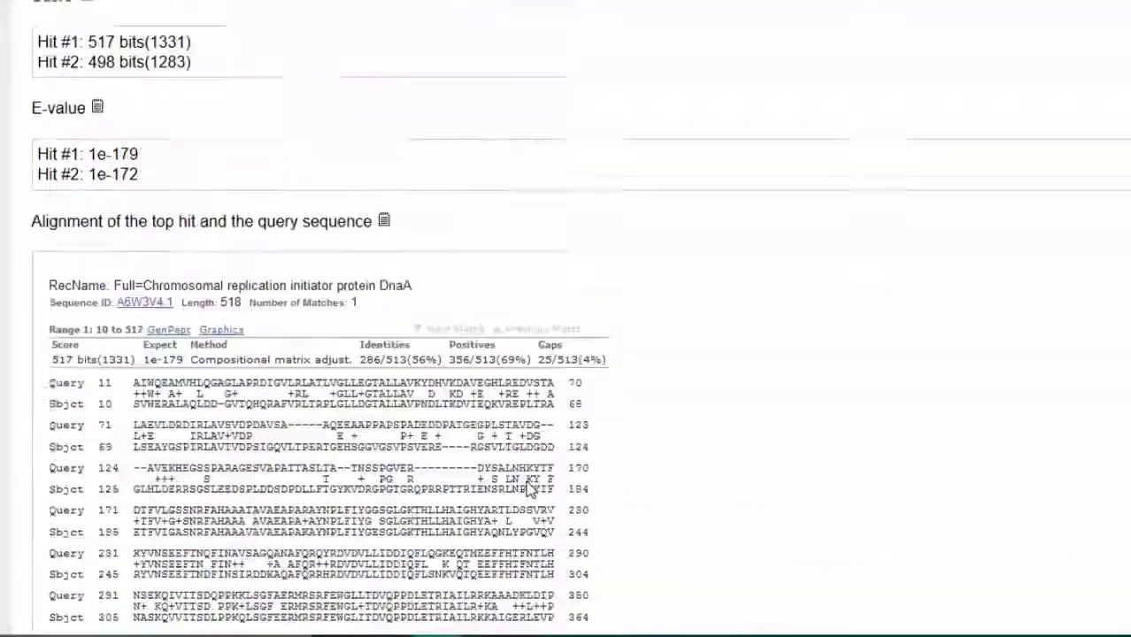
scroll(520, 485, down, 20)
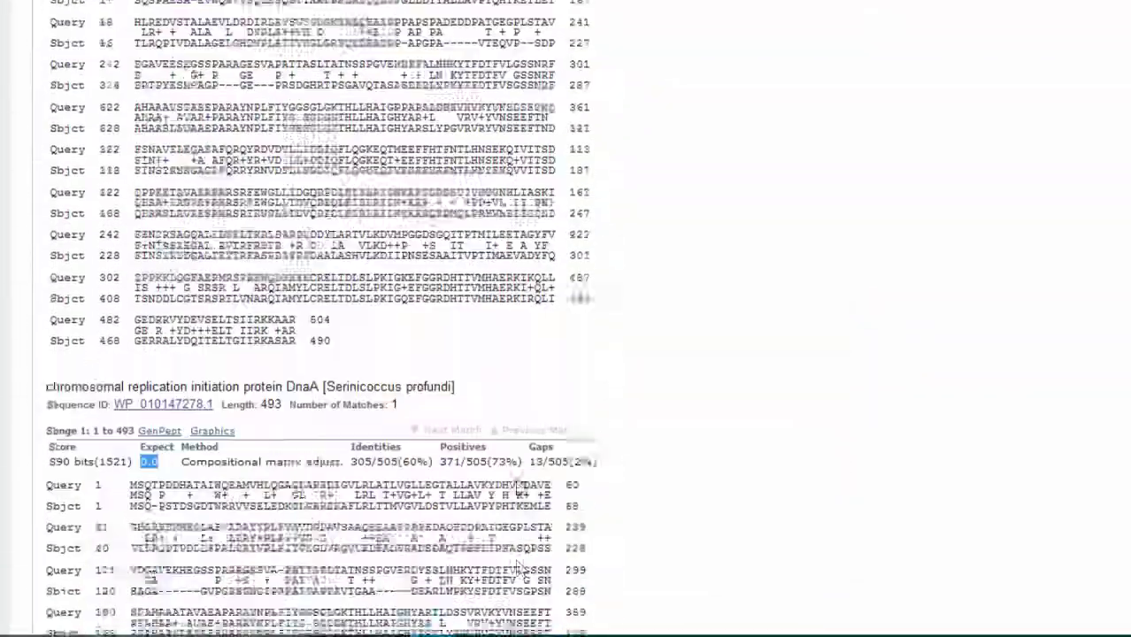
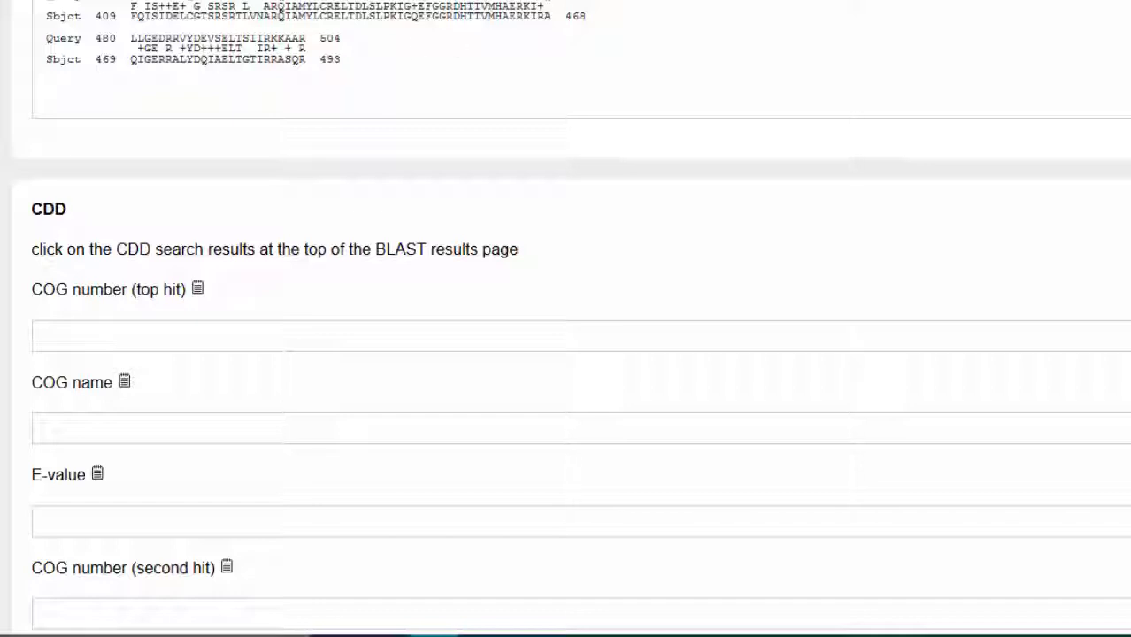
key(alt+Tab)
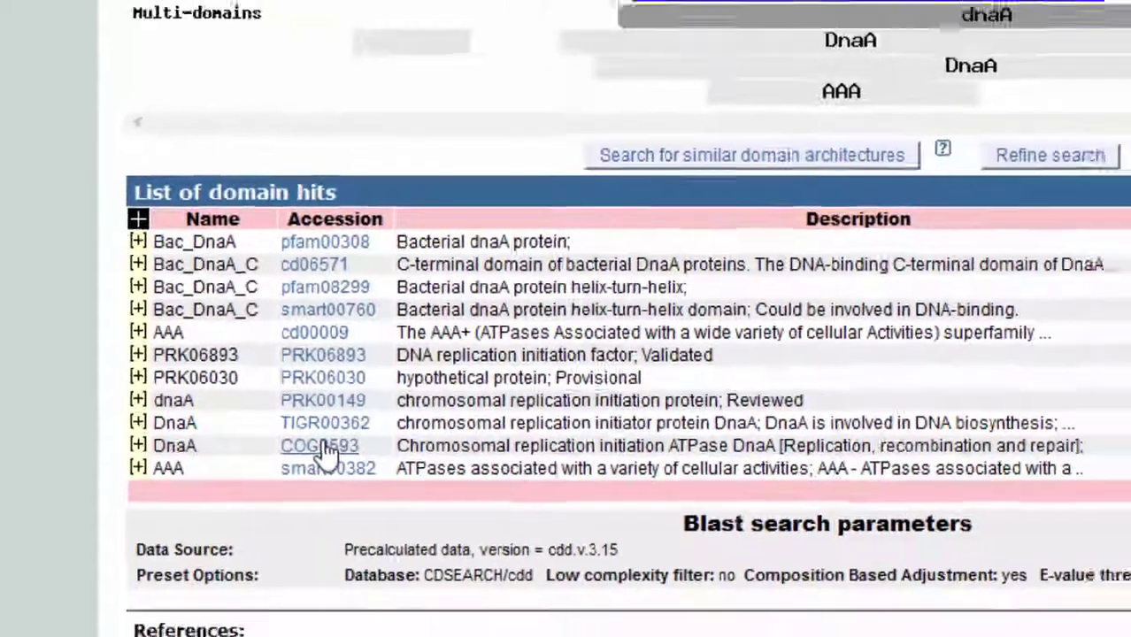
click(438, 480)
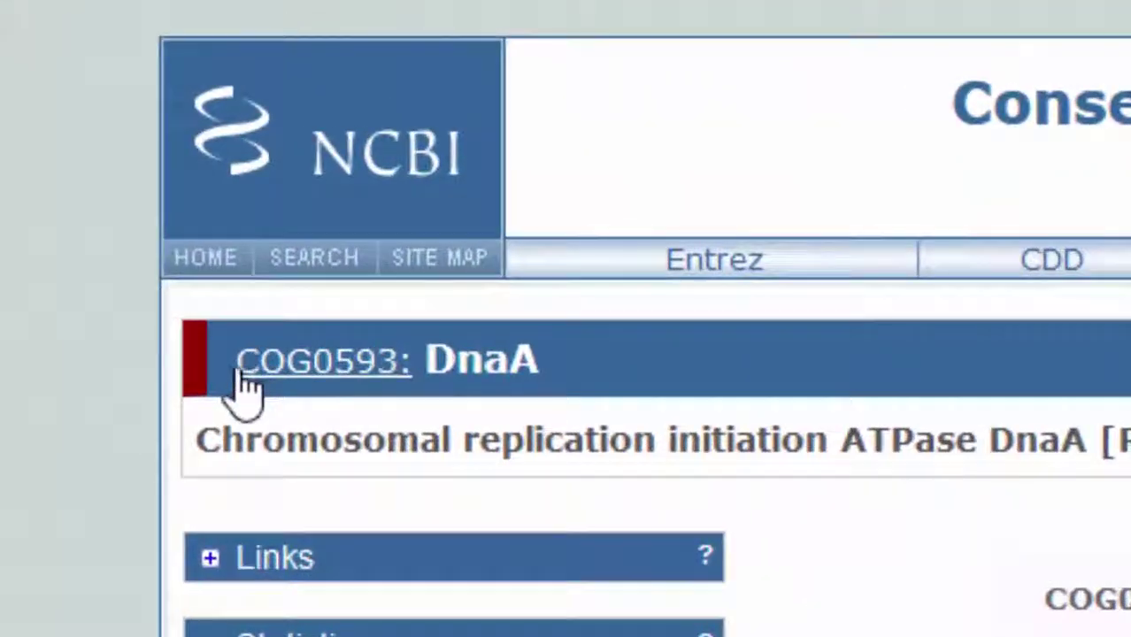
- Copy the accession COG0593 into the notebook's COG number (top hit) entry in the CDD section and save it
drag(232, 384, 403, 403)
key(ctrl+c)
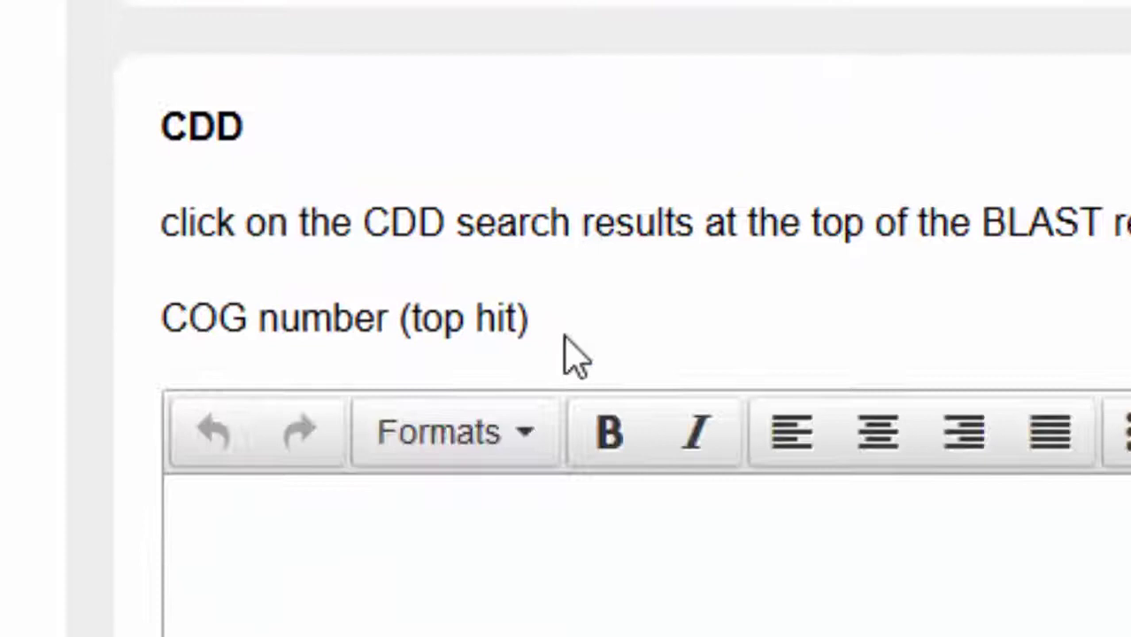
click(442, 575)
key(ctrl+v)
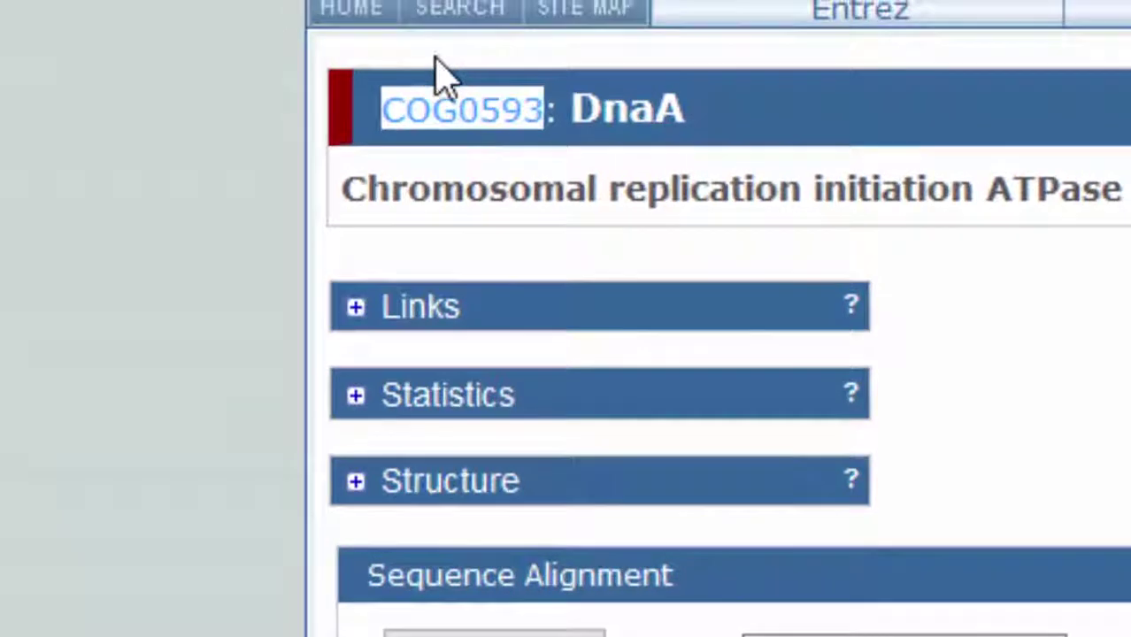
click(512, 143)
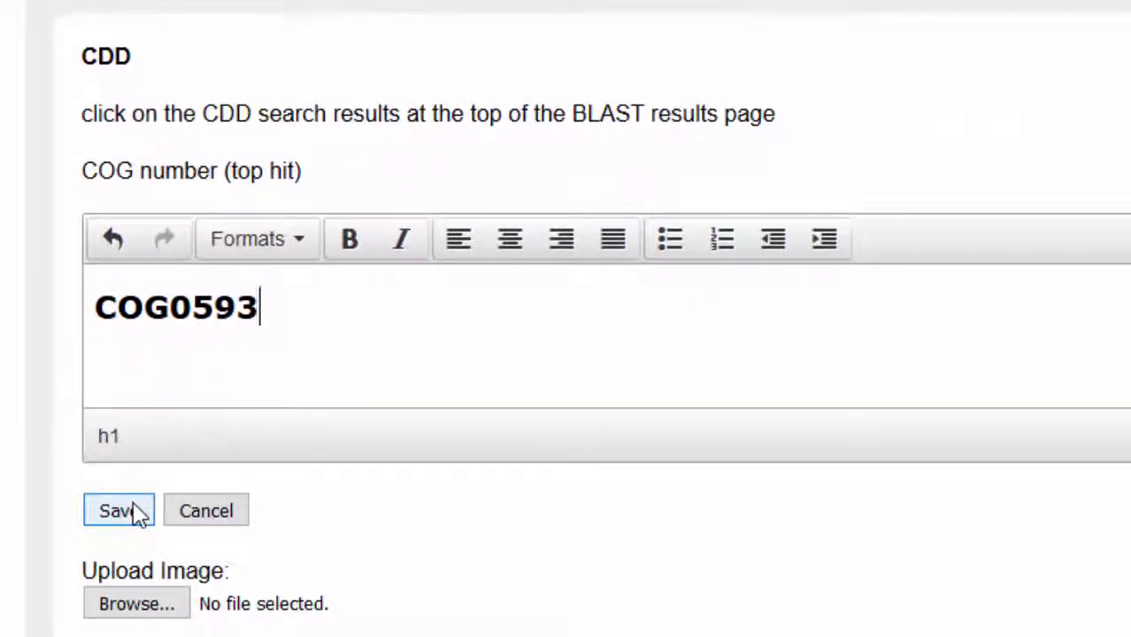
click(139, 513)
scroll(669, 408, down, 3)
scroll(655, 414, down, 5)
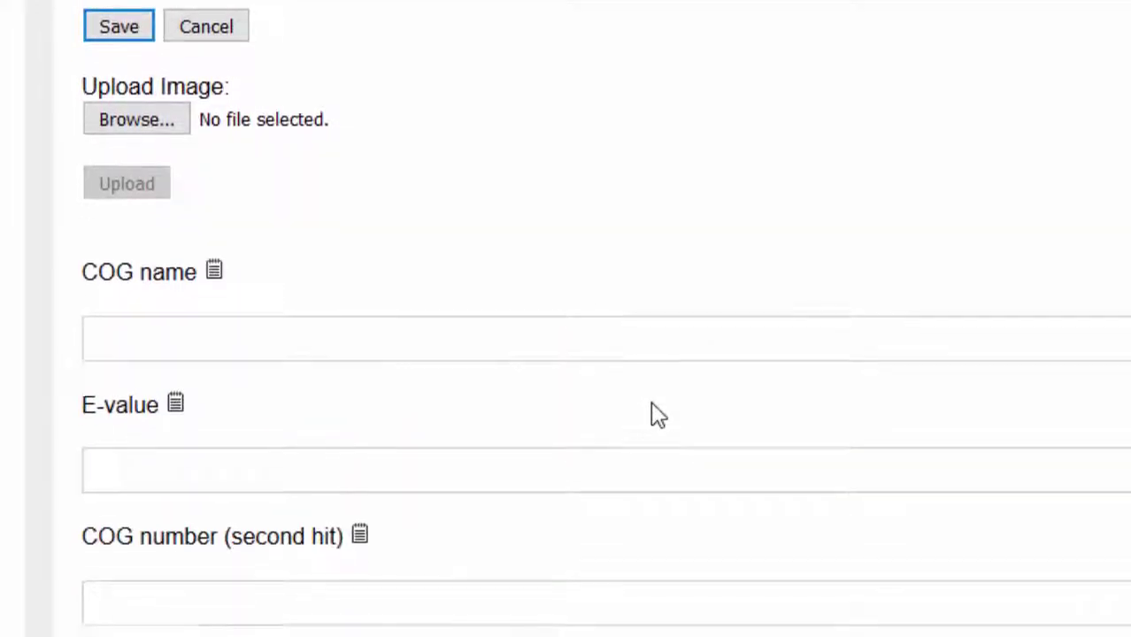
- Copy "Chromosomal replication initiation ATPase DnaA [Replication, recombination and repair]" from the COG0593 record into the top hit's COG name entry and save it
click(216, 105)
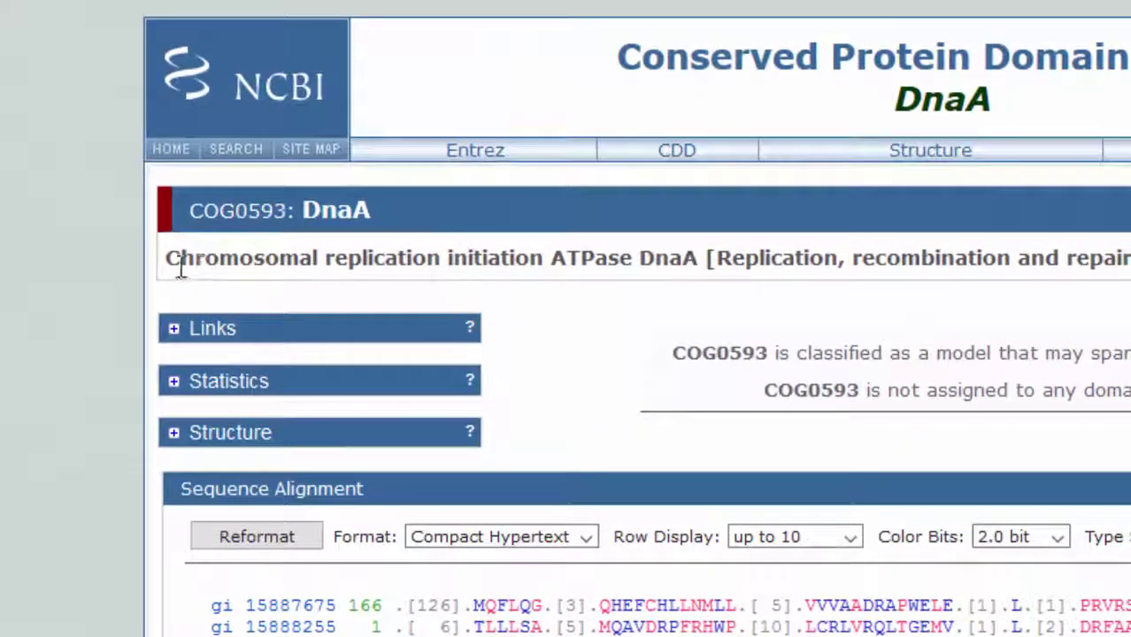
drag(164, 258, 1130, 248)
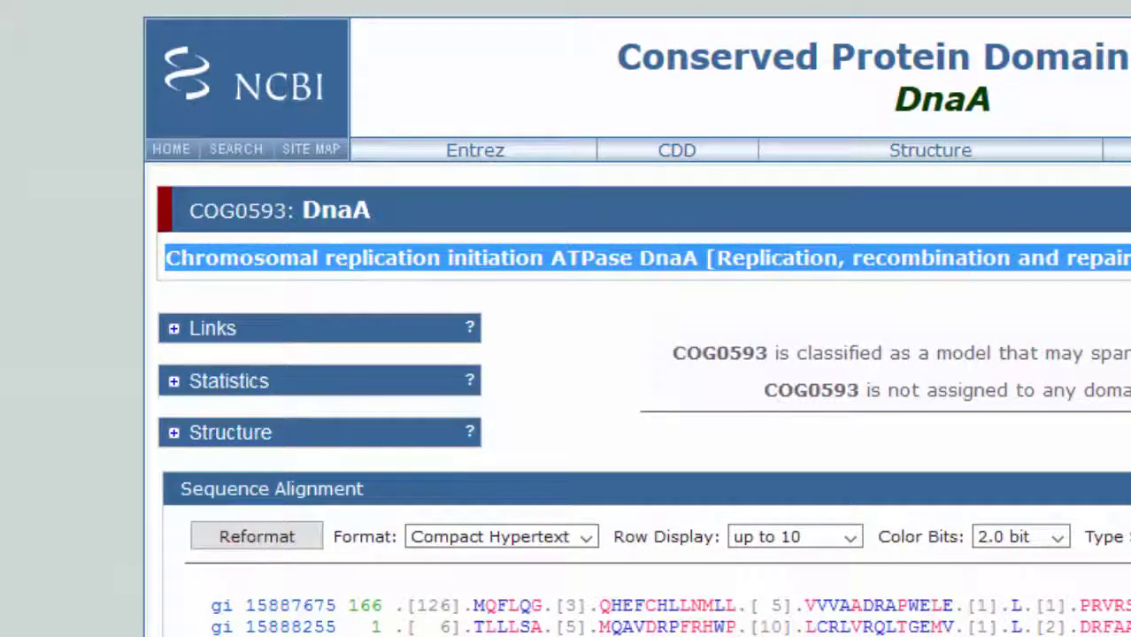
scroll(635, 318, down, 1)
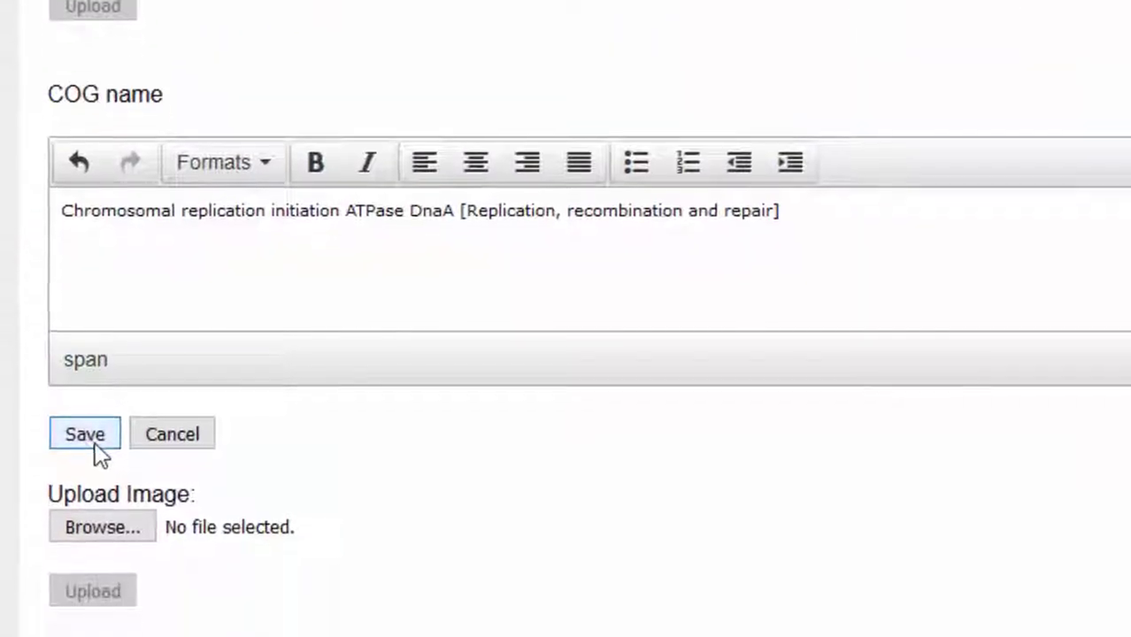
click(89, 434)
- Copy the COG0593 hit's E-value, 1.03e-153, from the list of domain hits into the top hit's E-value entry and save it
scroll(237, 235, down, 5)
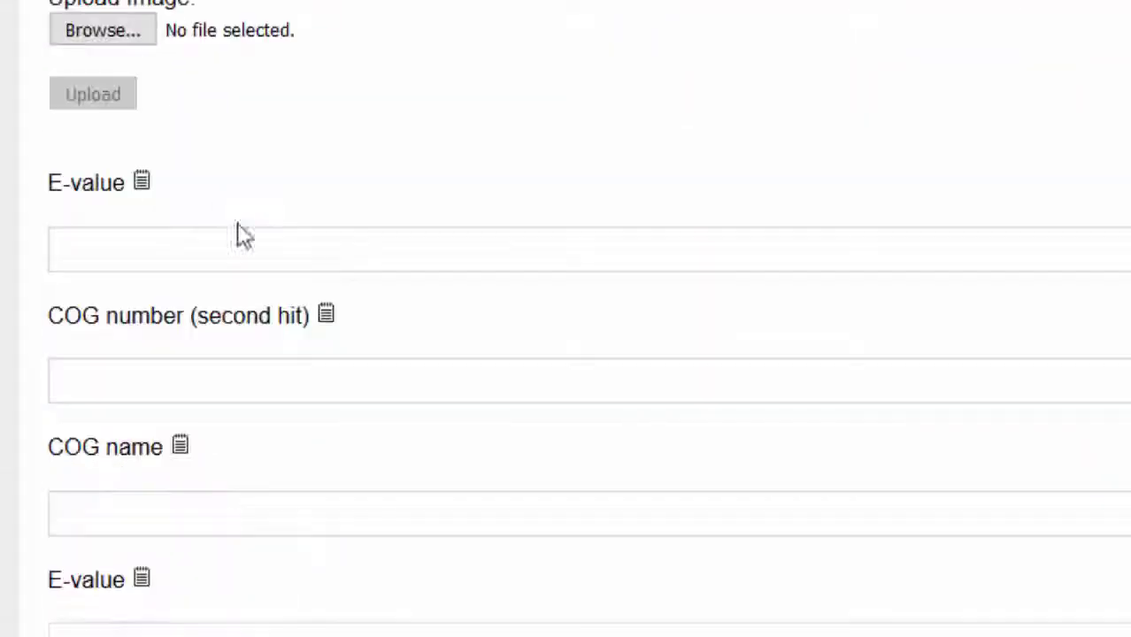
click(144, 184)
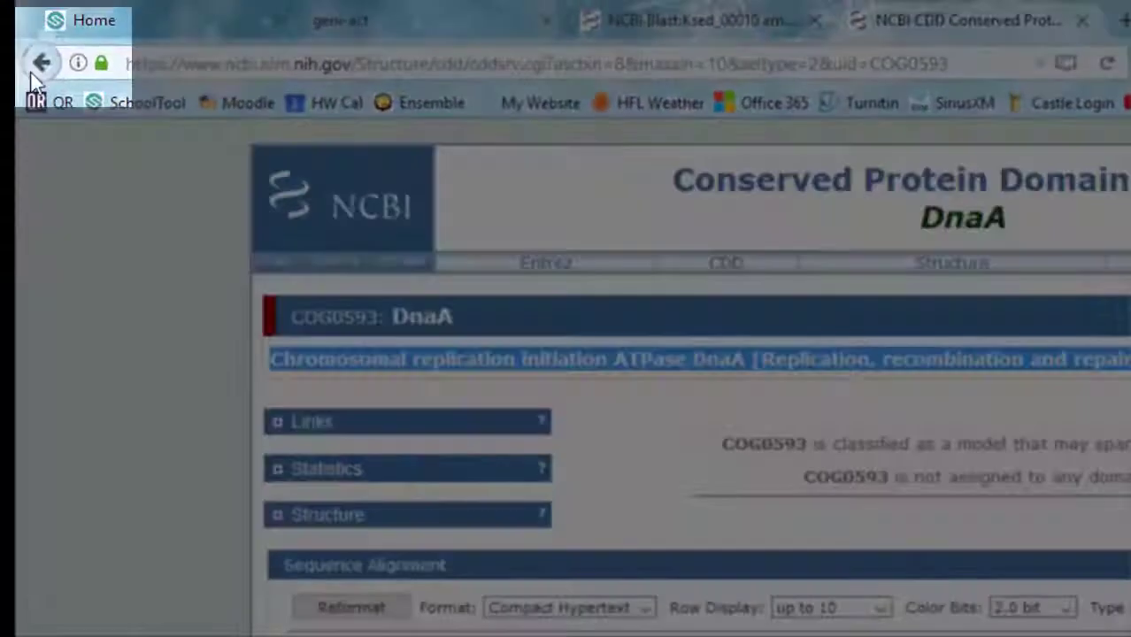
click(38, 71)
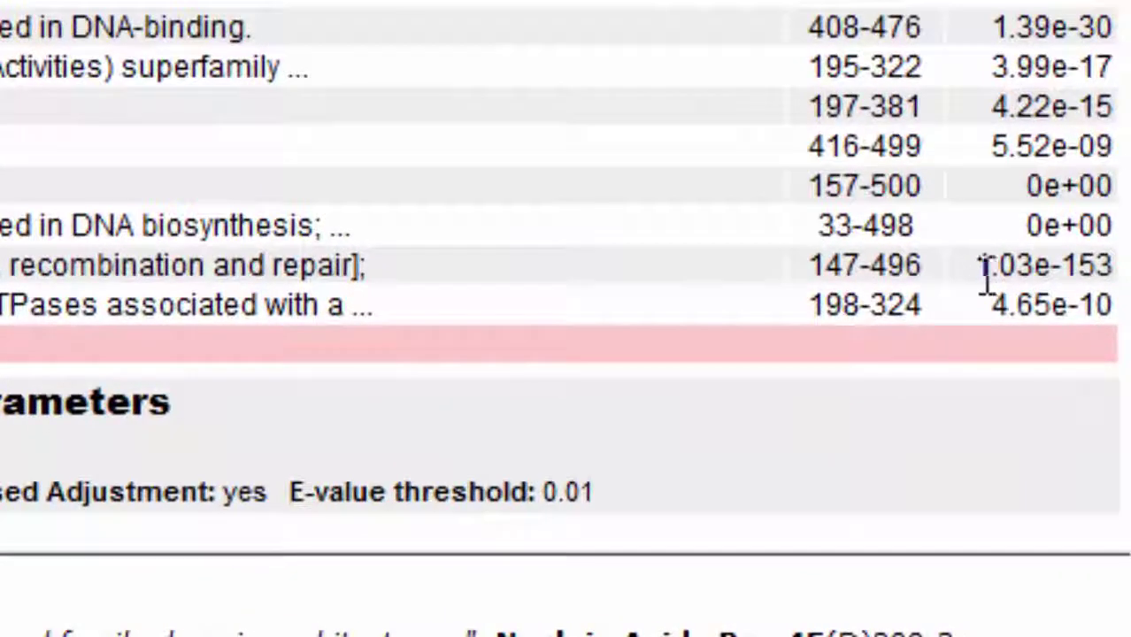
drag(1027, 381, 1092, 385)
drag(1073, 270, 1126, 281)
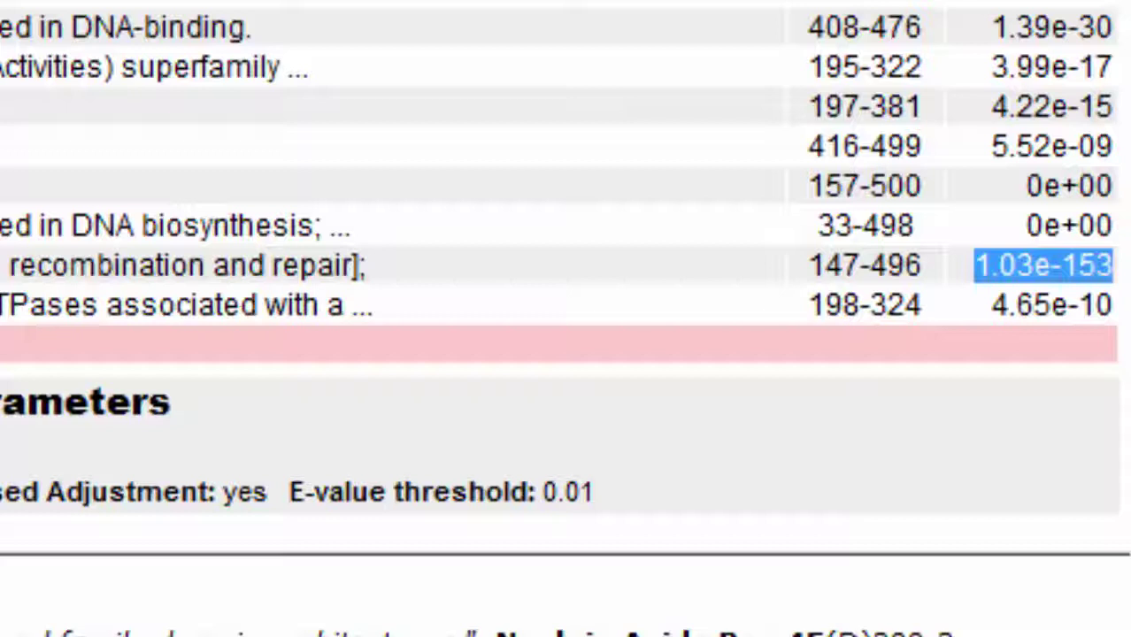
click(1102, 255)
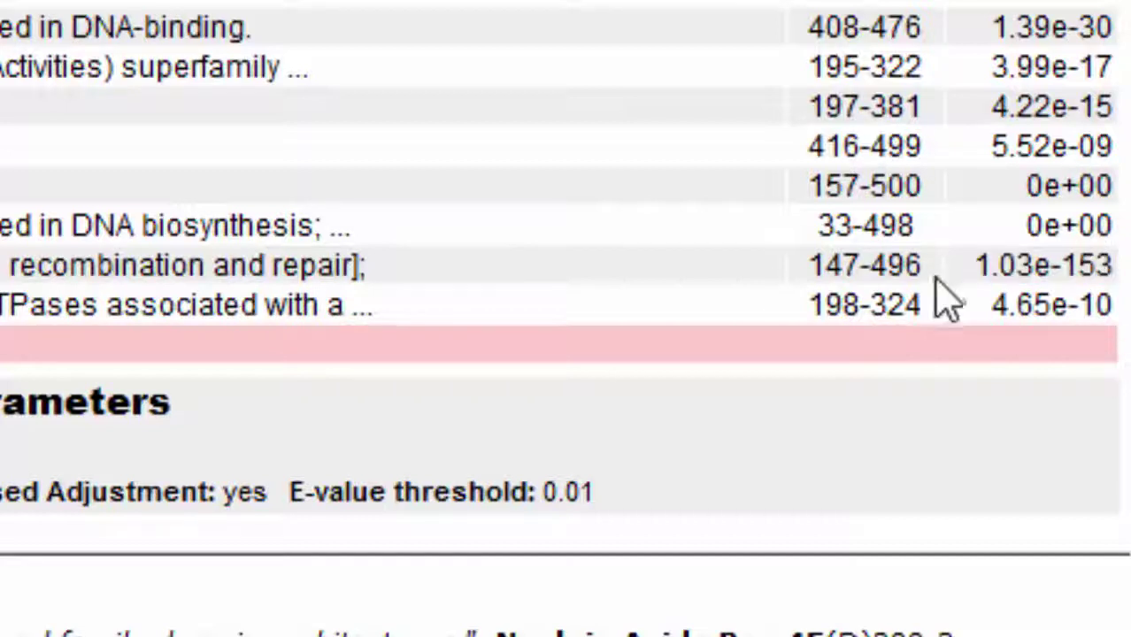
drag(982, 258, 1121, 270)
key(ctrl+c)
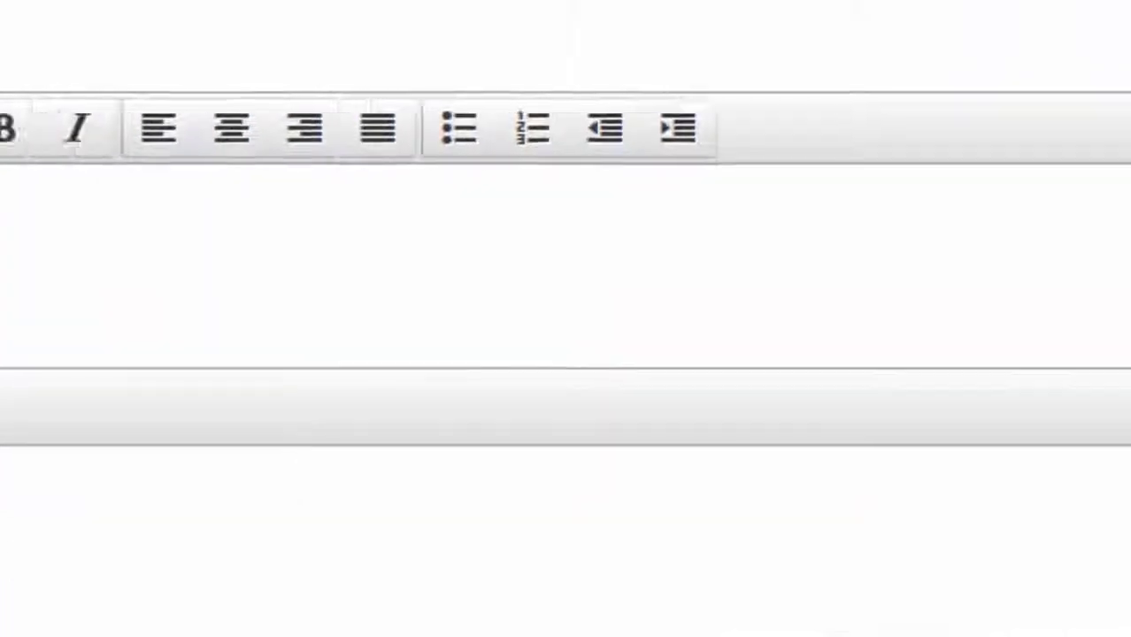
click(142, 198)
key(ctrl+v)
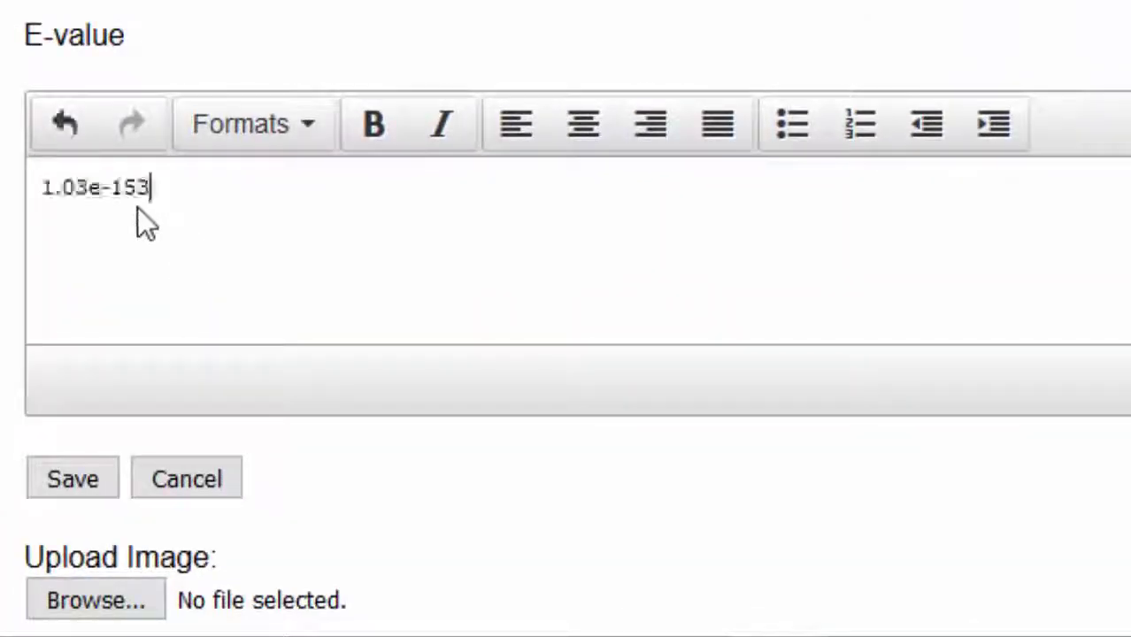
click(57, 481)
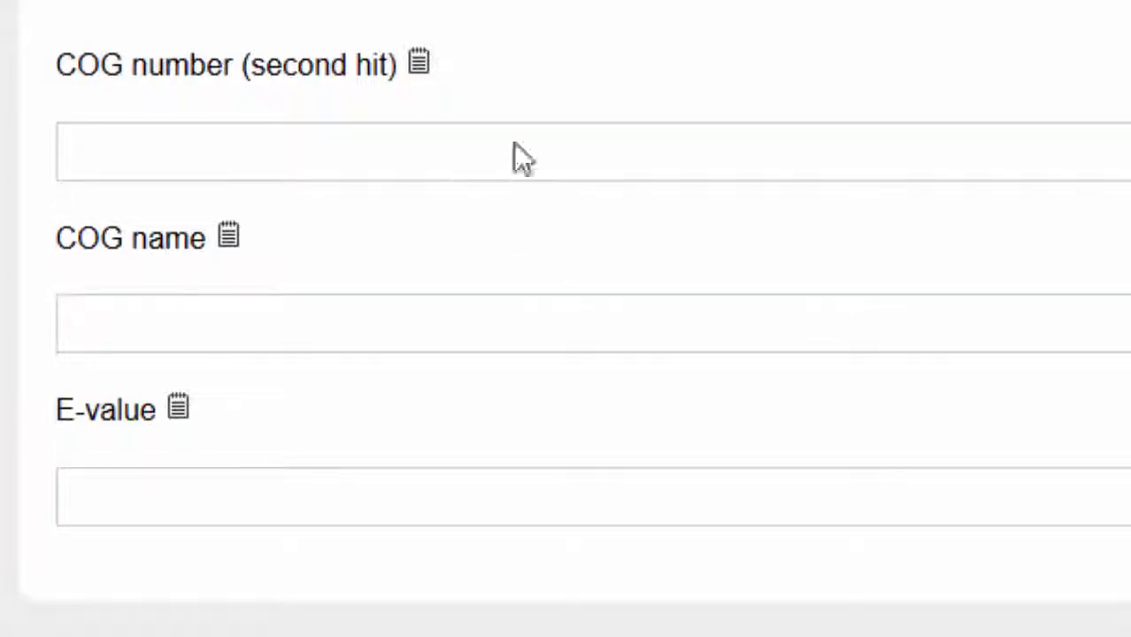
- Enter "No second hit" as the second hit's COG number and "N/A" as its COG name, saving both entries
click(419, 62)
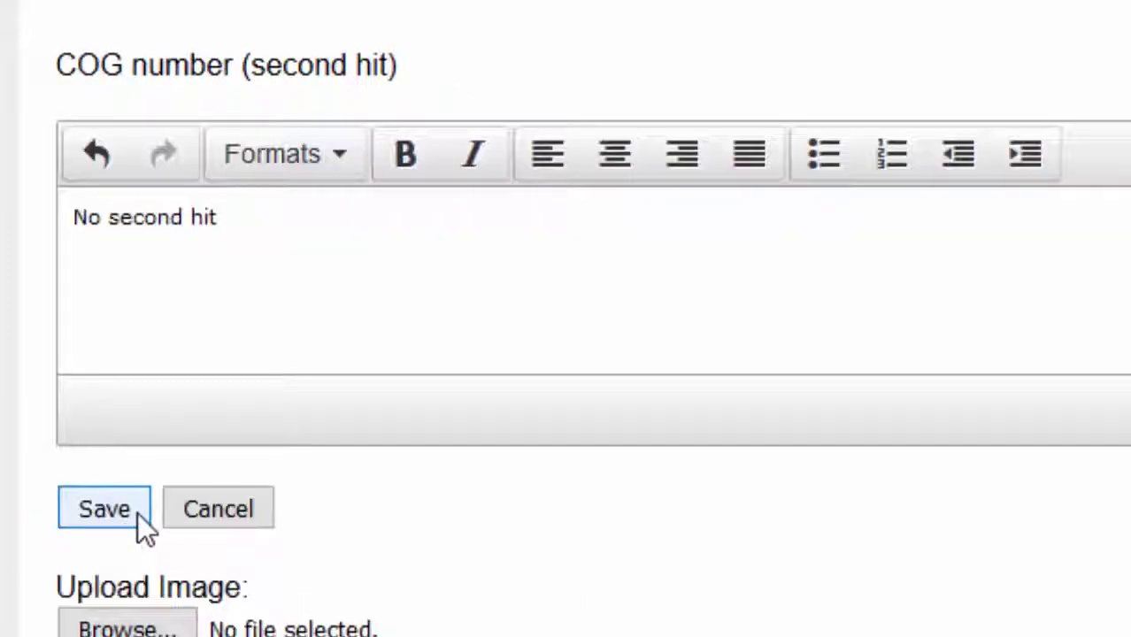
click(104, 510)
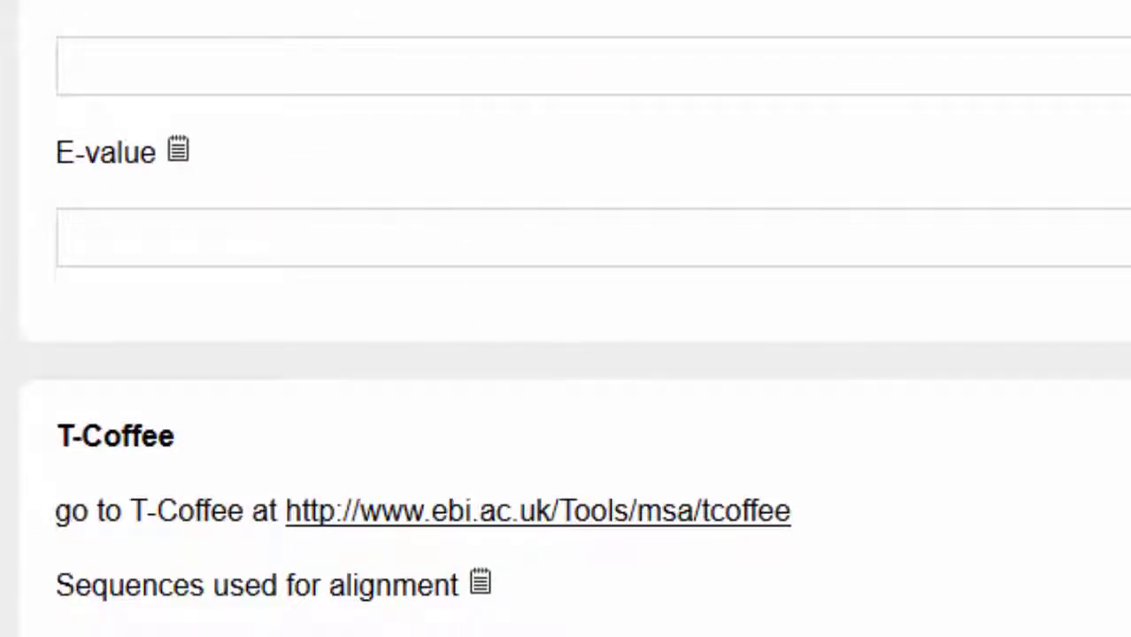
click(235, 65)
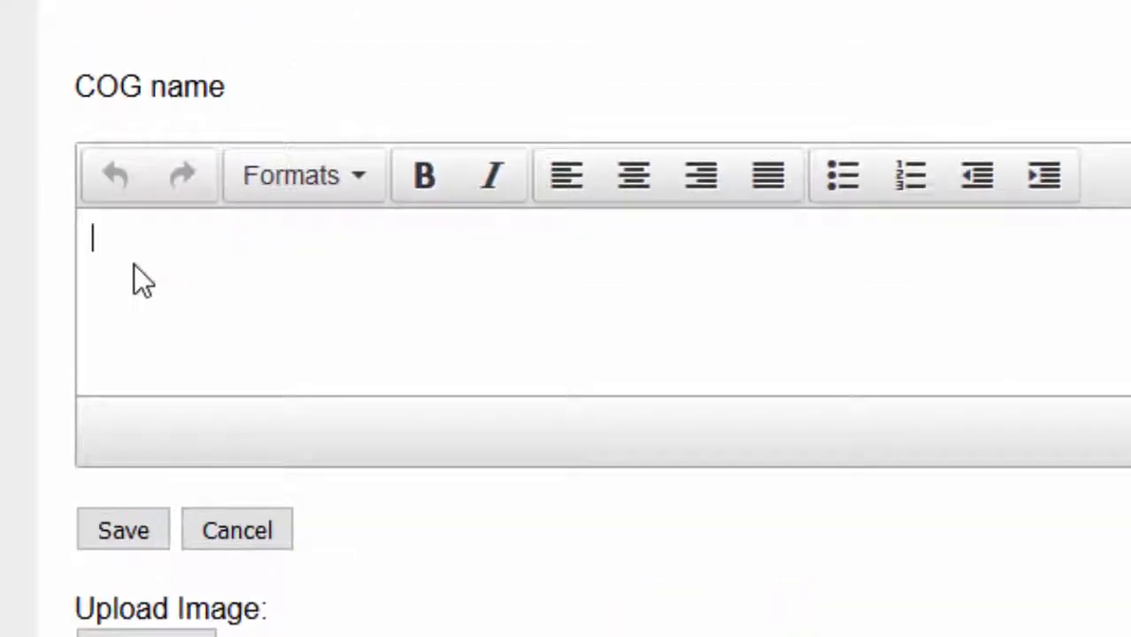
text(N/A)
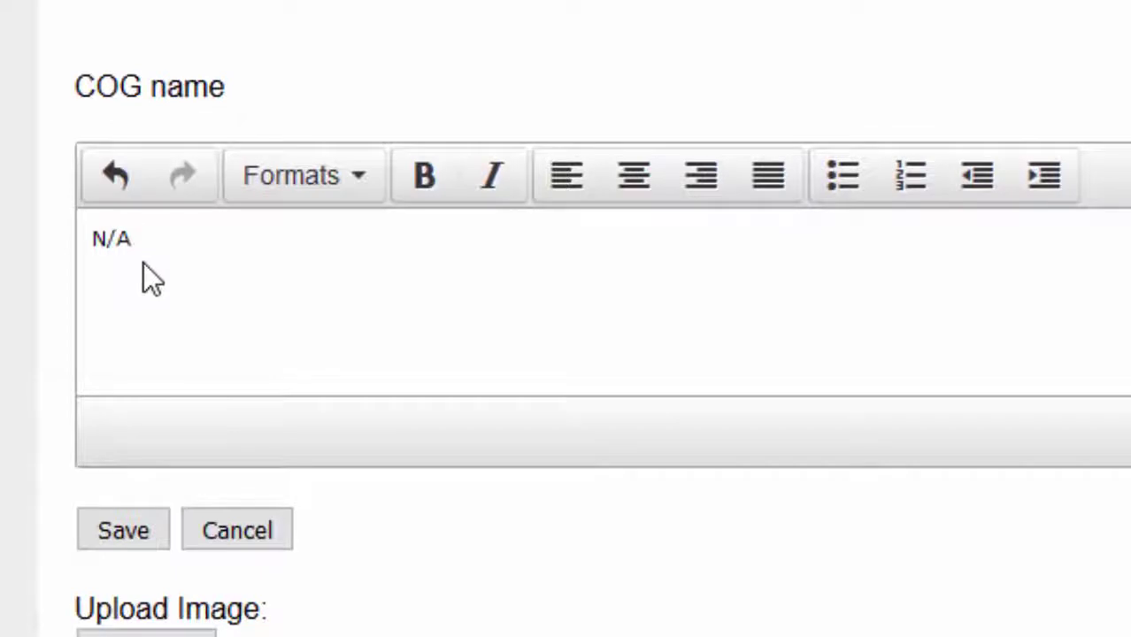
click(137, 531)
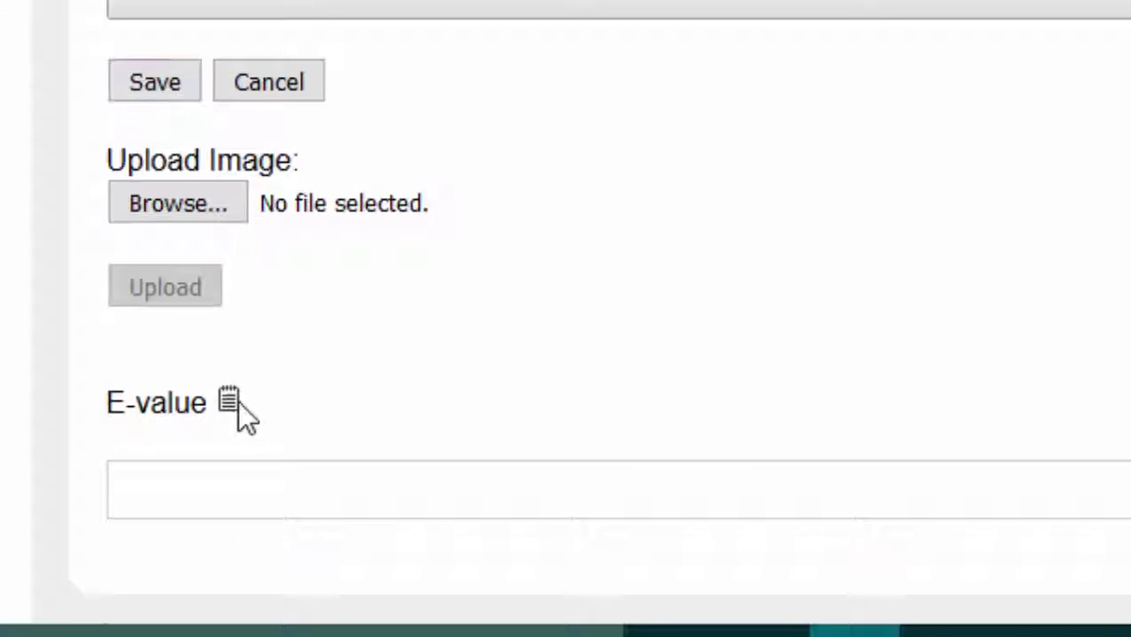
- Enter "N/A" as the second hit's E-value, save it and look back over the CDD entries
click(235, 404)
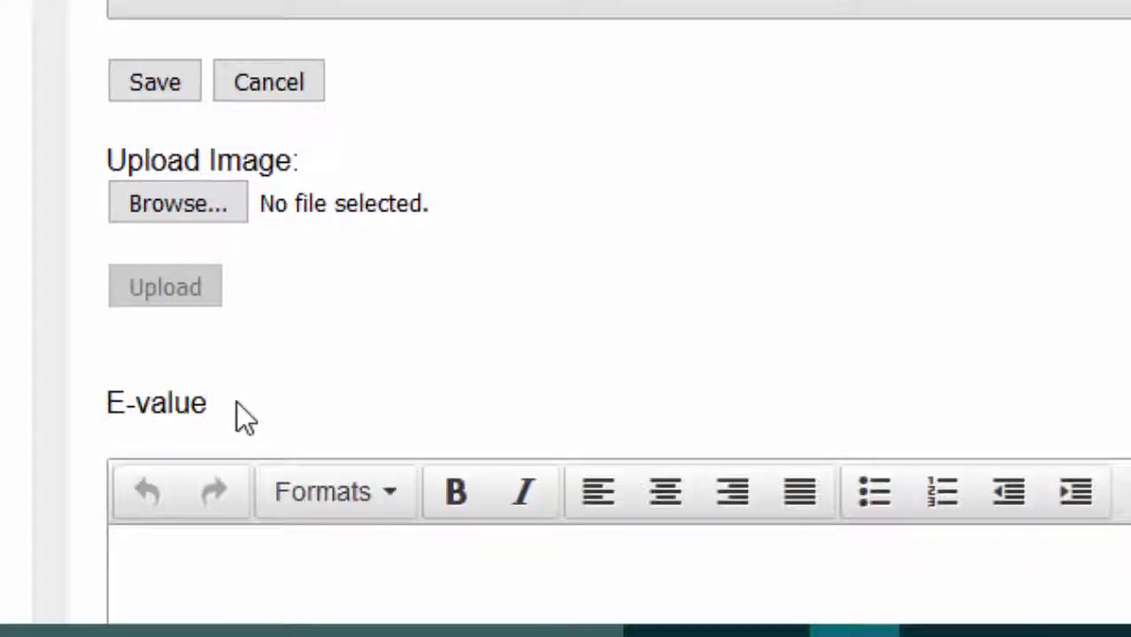
click(252, 566)
text(N/A)
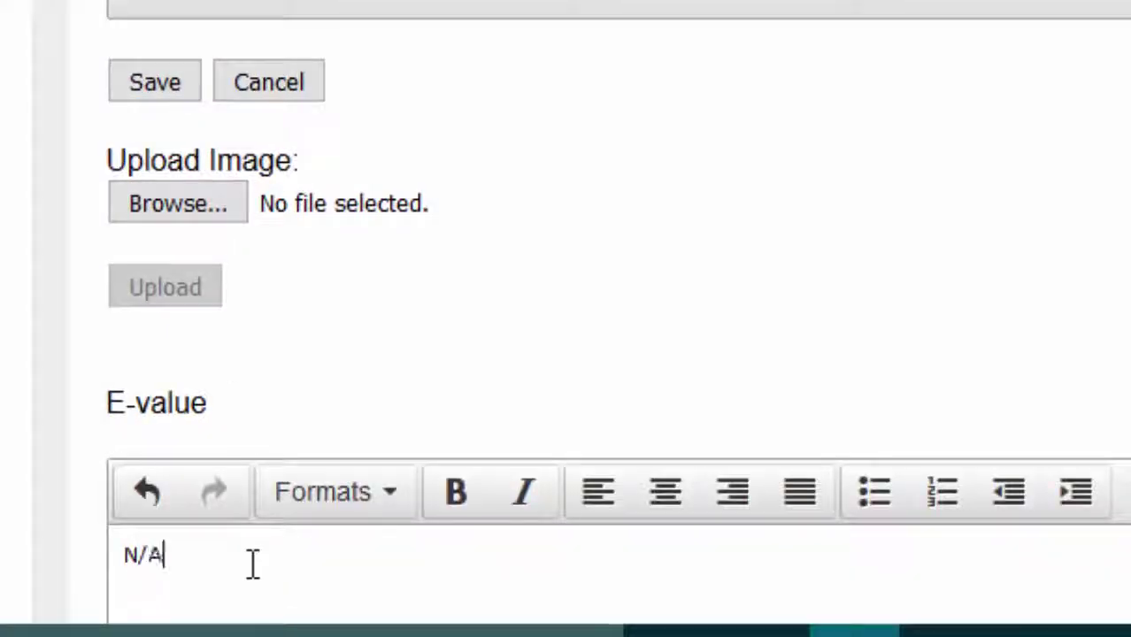
scroll(229, 564, down, 6)
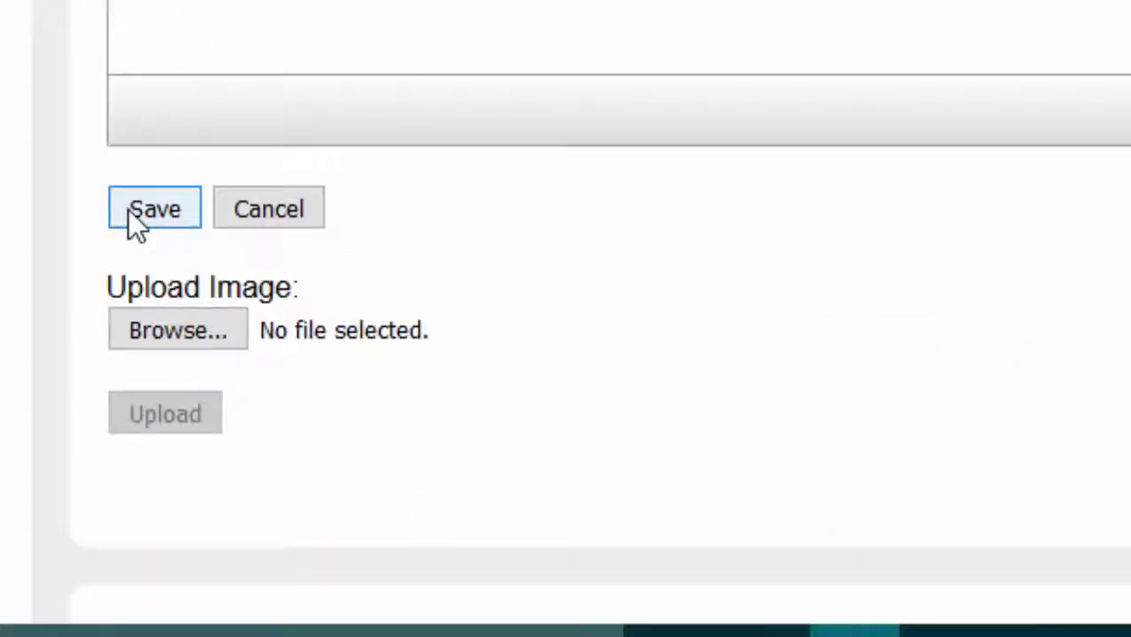
click(141, 209)
scroll(1122, 378, down, 2)
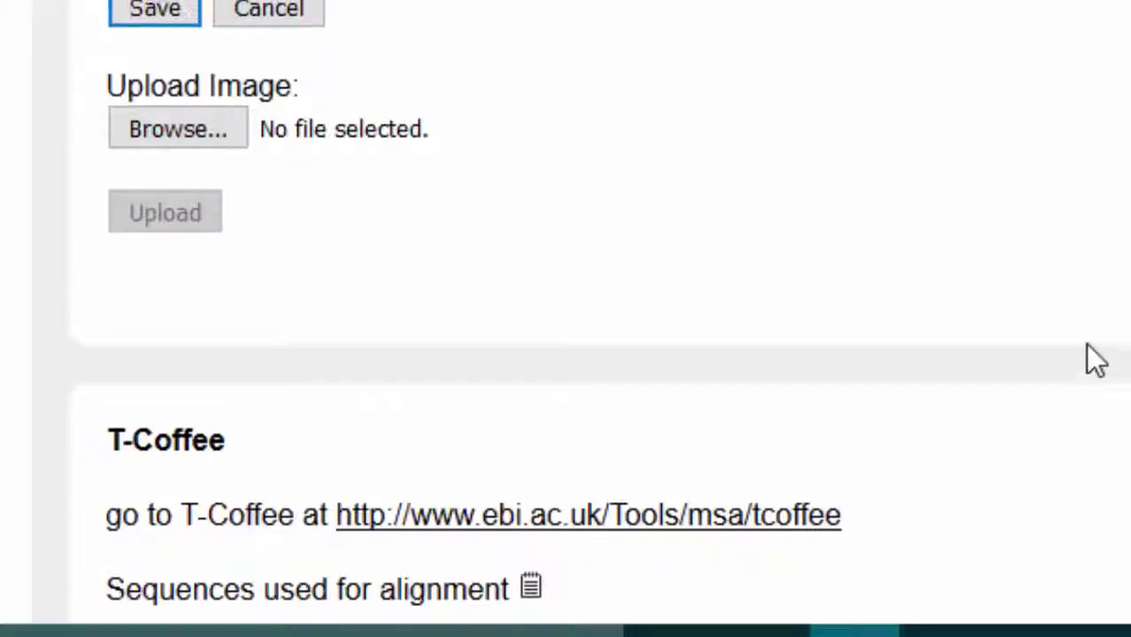
scroll(1094, 358, up, 10)
scroll(1089, 340, up, 8)
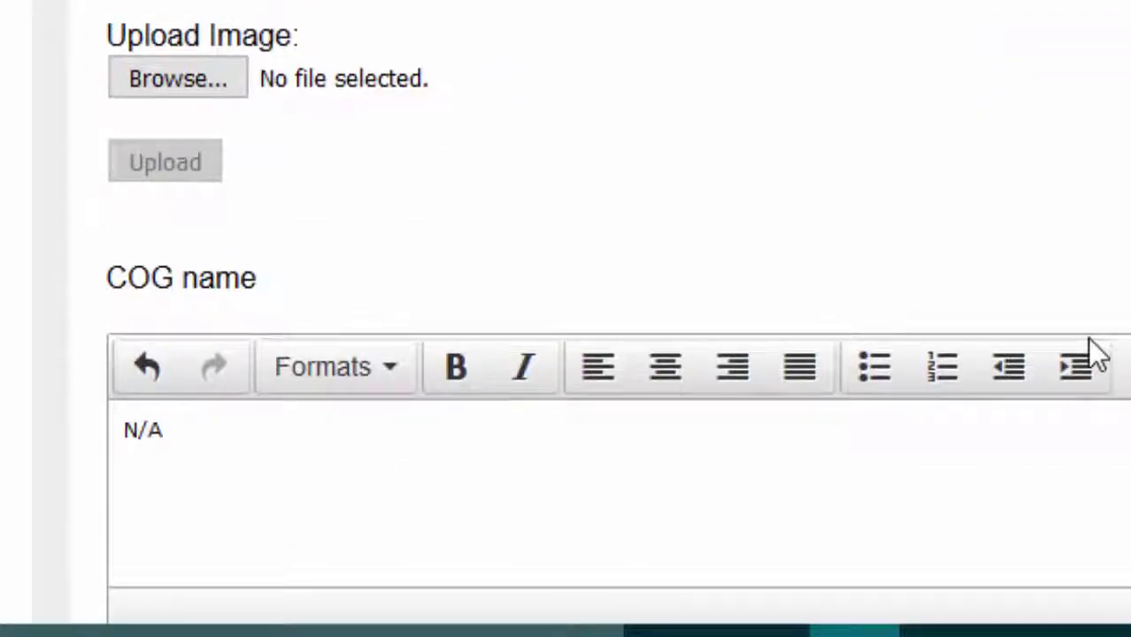
- Review the COG number, COG name and E-value entries of the top and second hits in the lab notebook
scroll(1095, 354, down, 5)
scroll(1093, 349, up, 1)
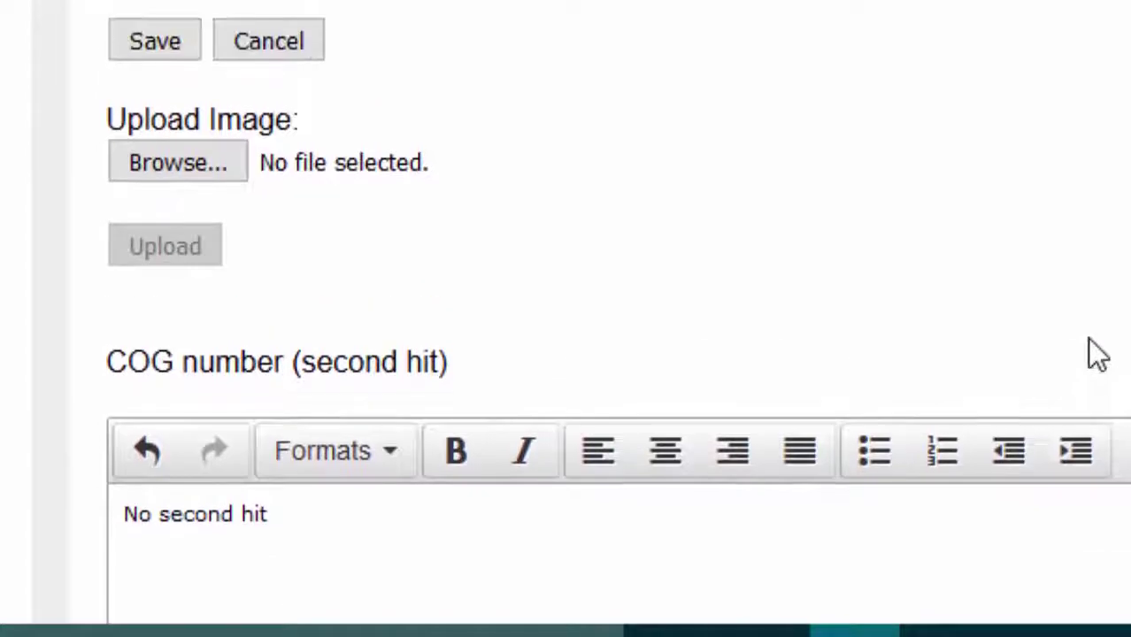
scroll(1098, 354, up, 5)
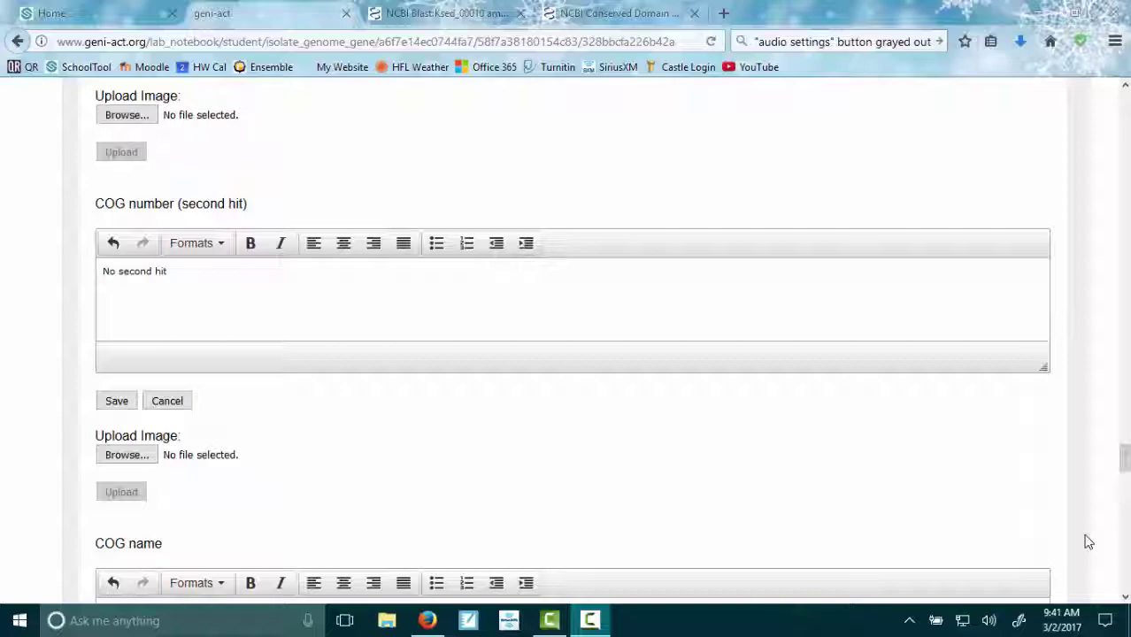
scroll(325, 165, up, 3)
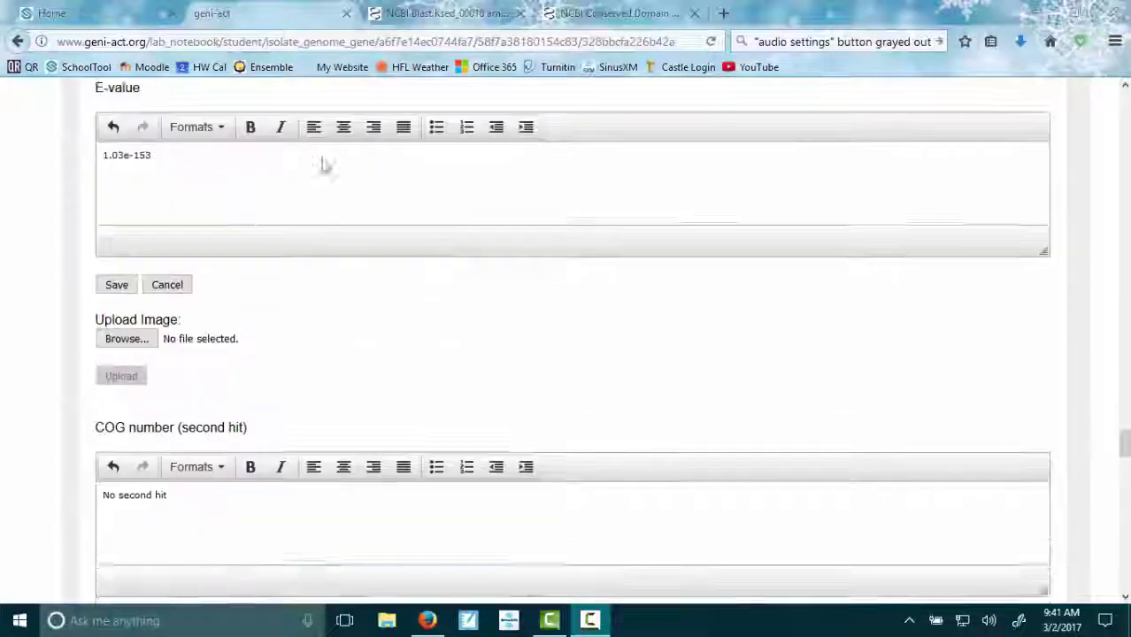
scroll(325, 166, up, 10)
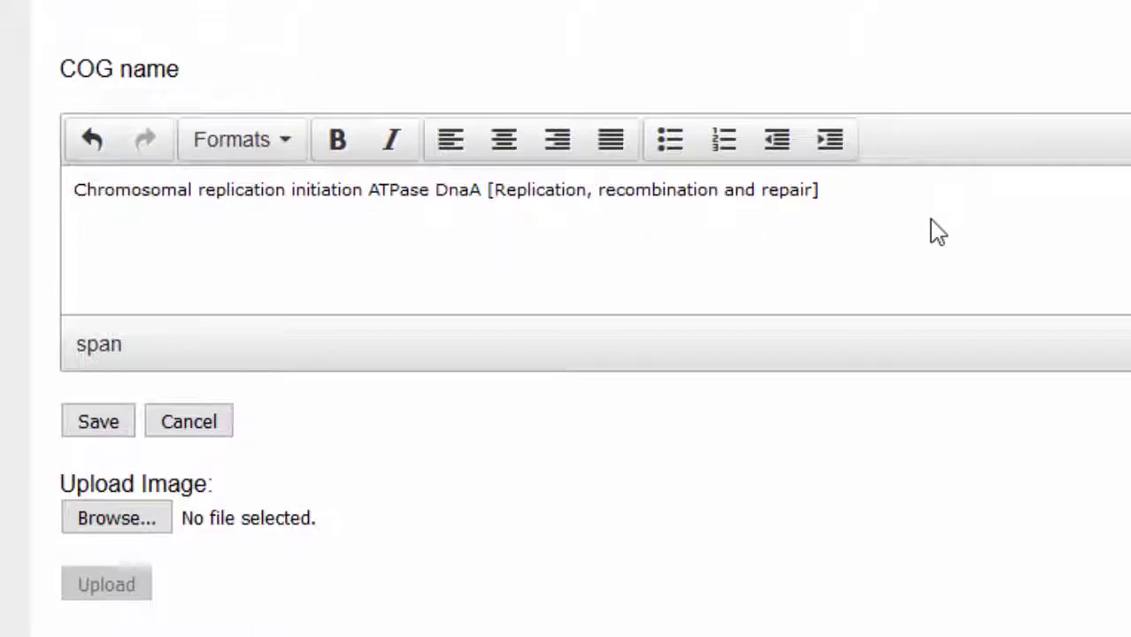
scroll(373, 240, down, 5)
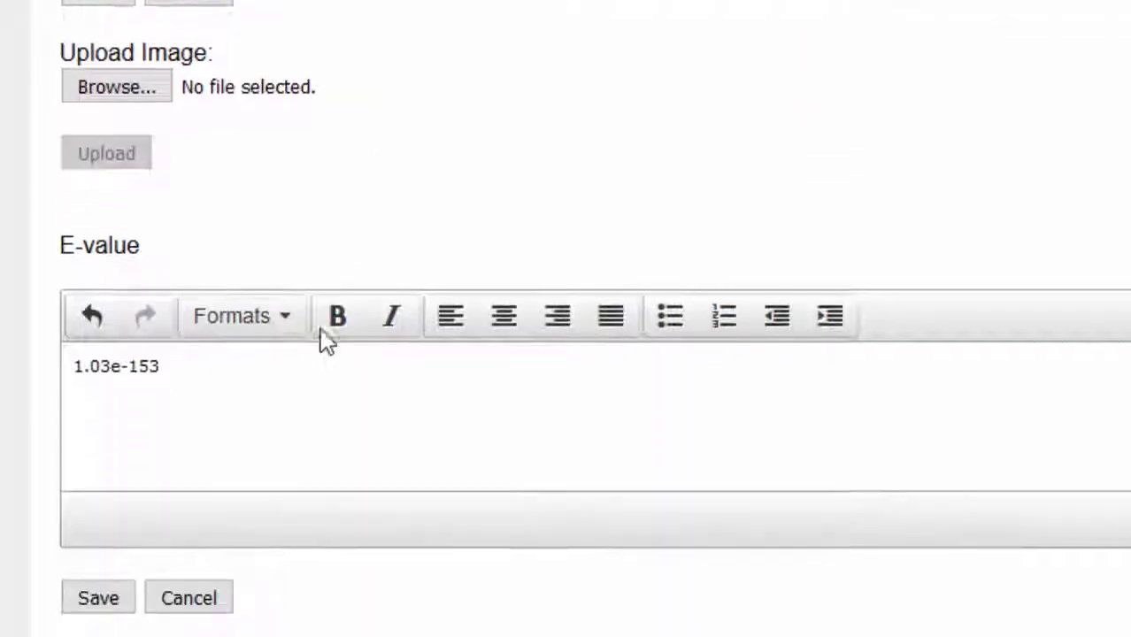
scroll(320, 330, down, 3)
scroll(335, 494, down, 4)
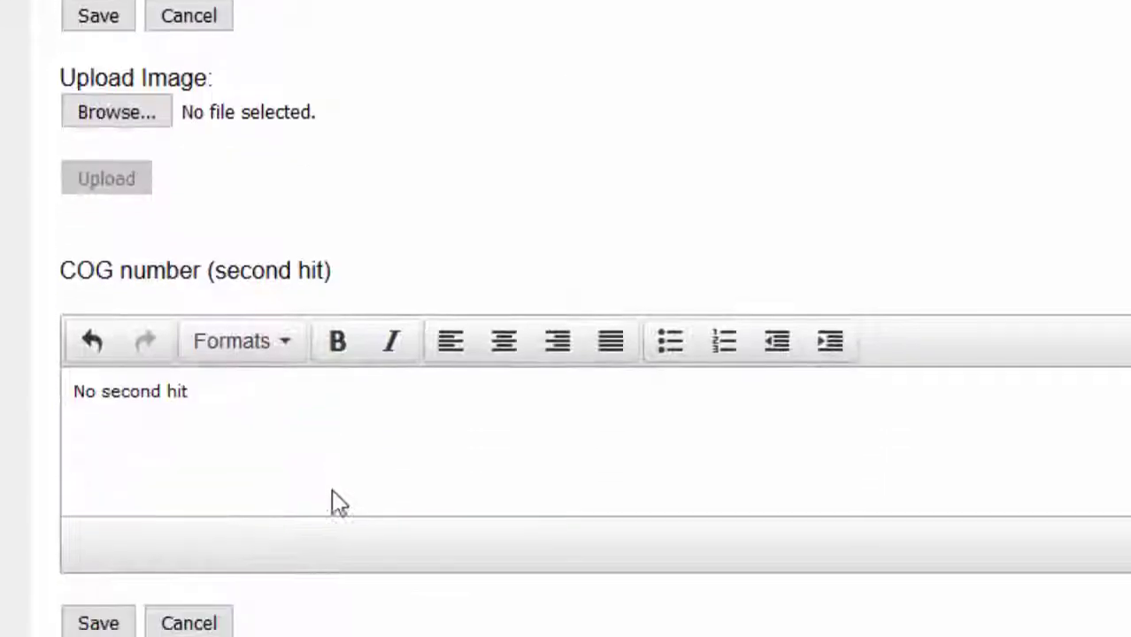
scroll(462, 525, down, 4)
scroll(443, 526, down, 4)
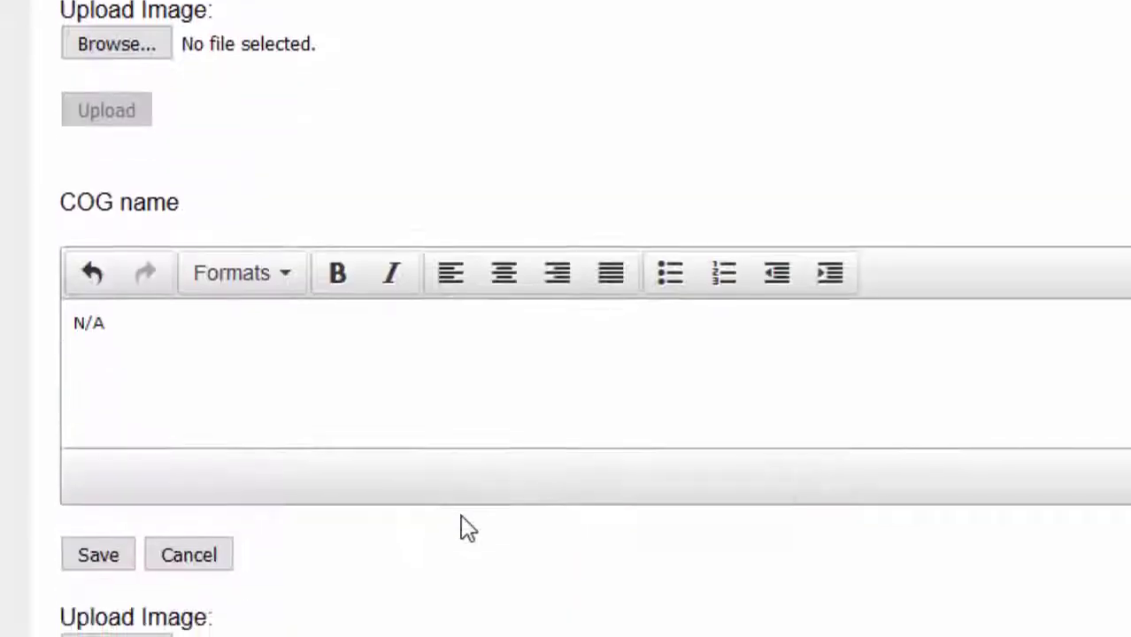